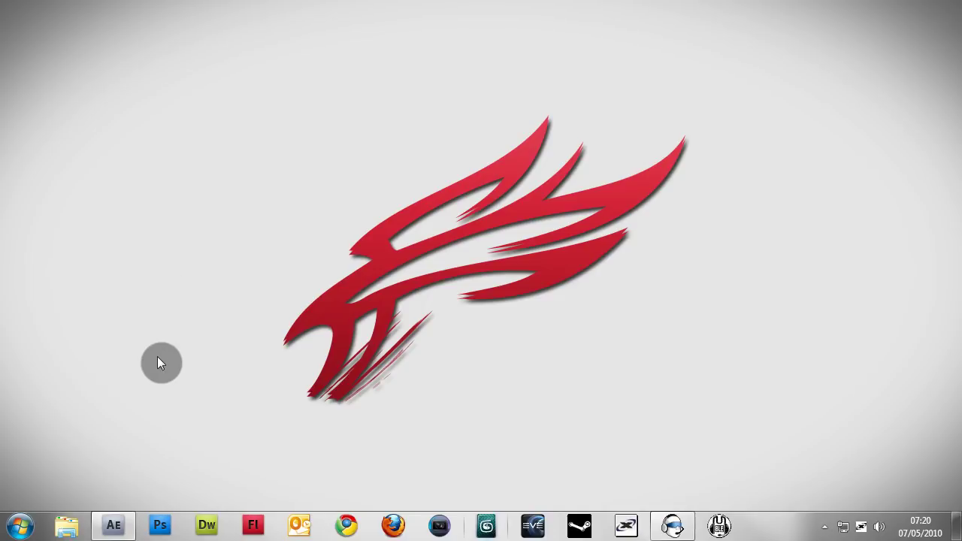
Create a new 1280×720 composition, Comp 1, with the default settings
click(113, 524)
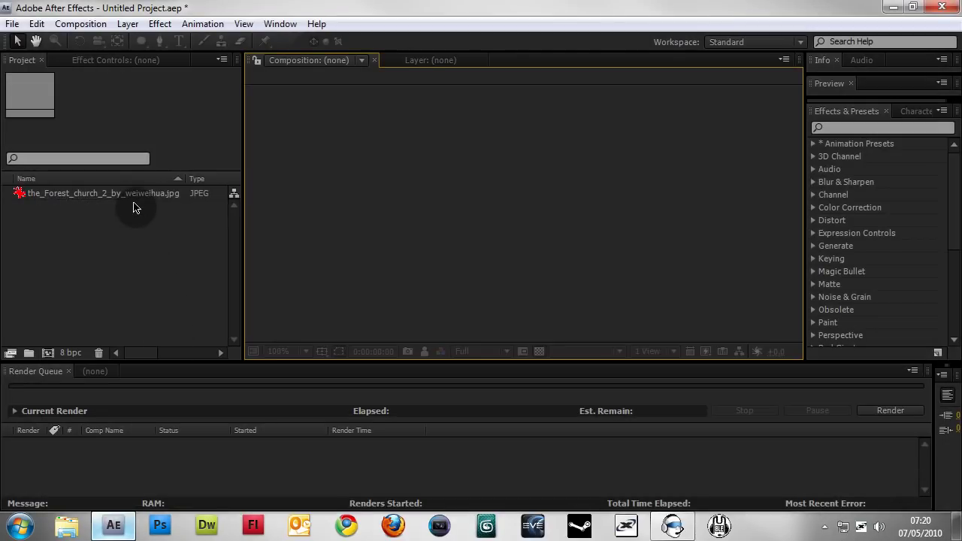
click(90, 24)
click(95, 40)
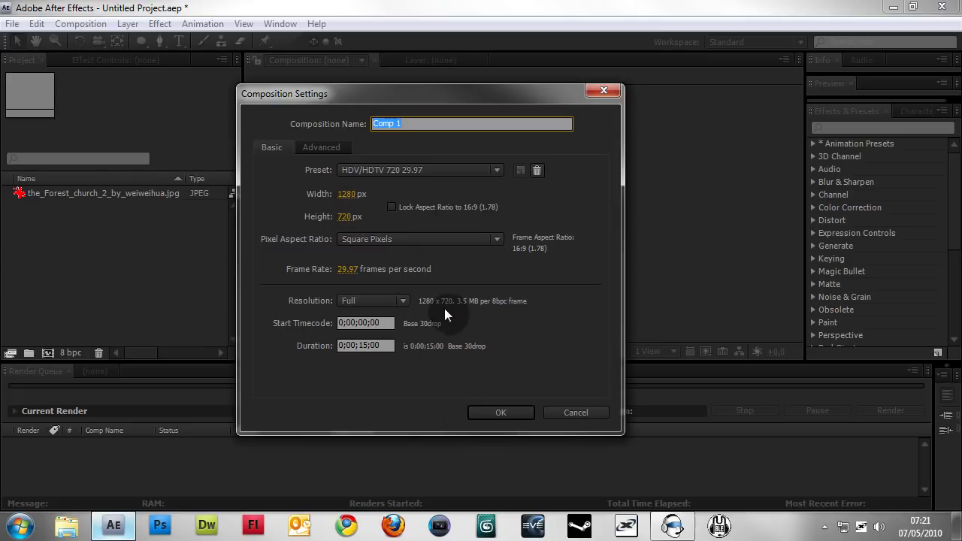
click(489, 413)
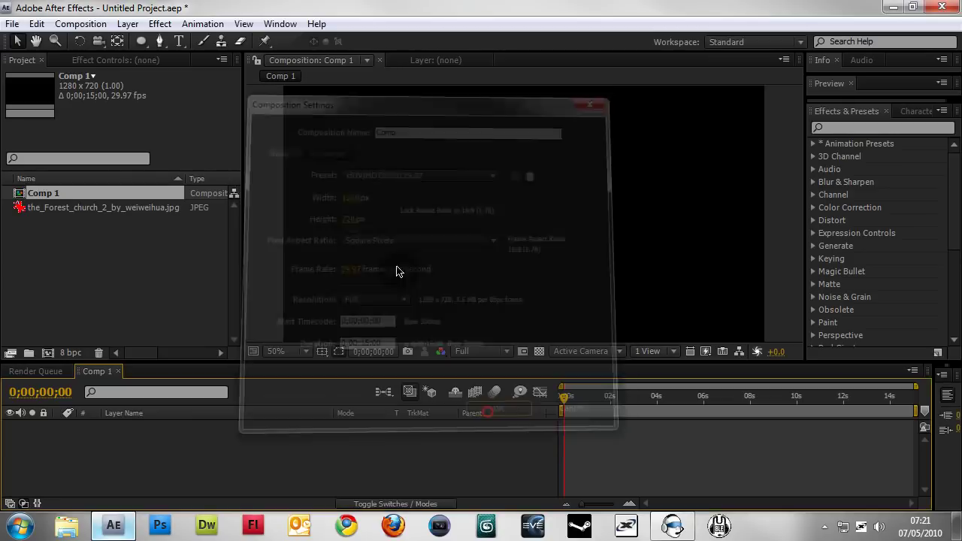
Place the forest church image into Comp 1 as its only layer
click(116, 222)
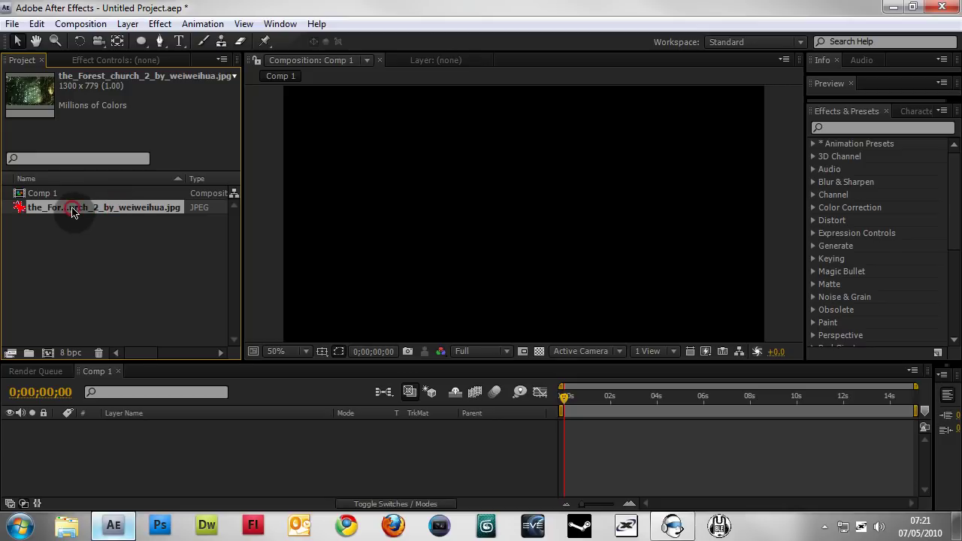
drag(75, 208, 157, 460)
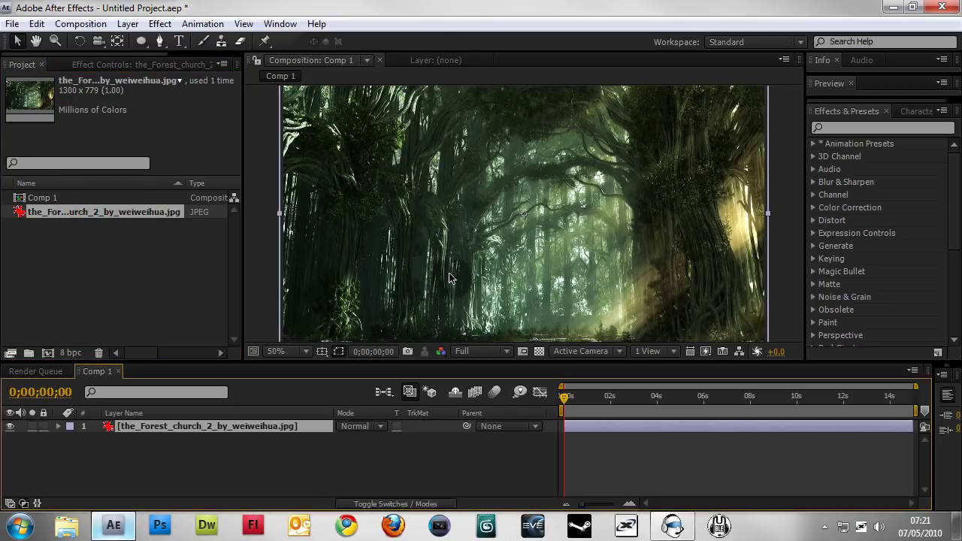
mouse_move(450, 278)
mouse_down()
mouse_move(447, 166)
mouse_move(460, 291)
mouse_up()
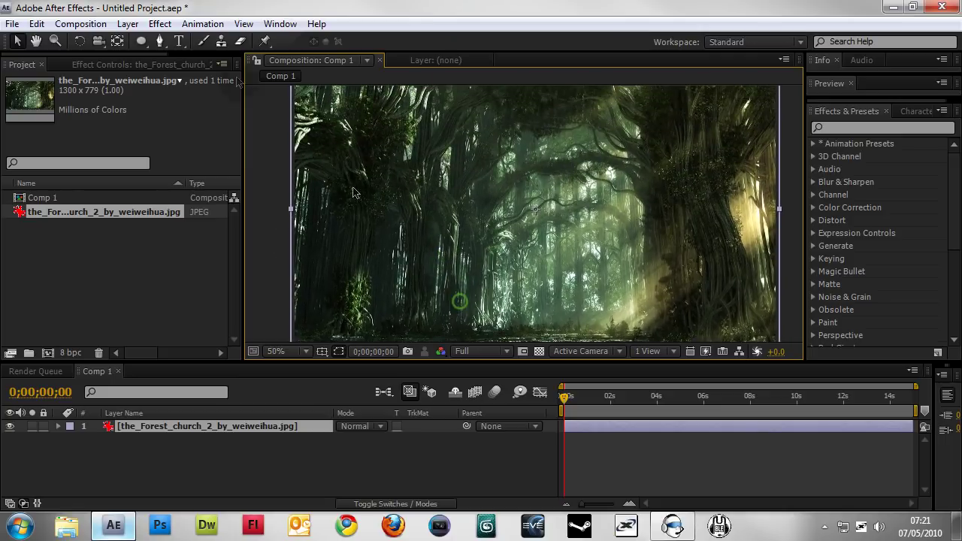
Add a comp-sized 1280×720 black solid, Black Solid 1, above the forest image
click(126, 24)
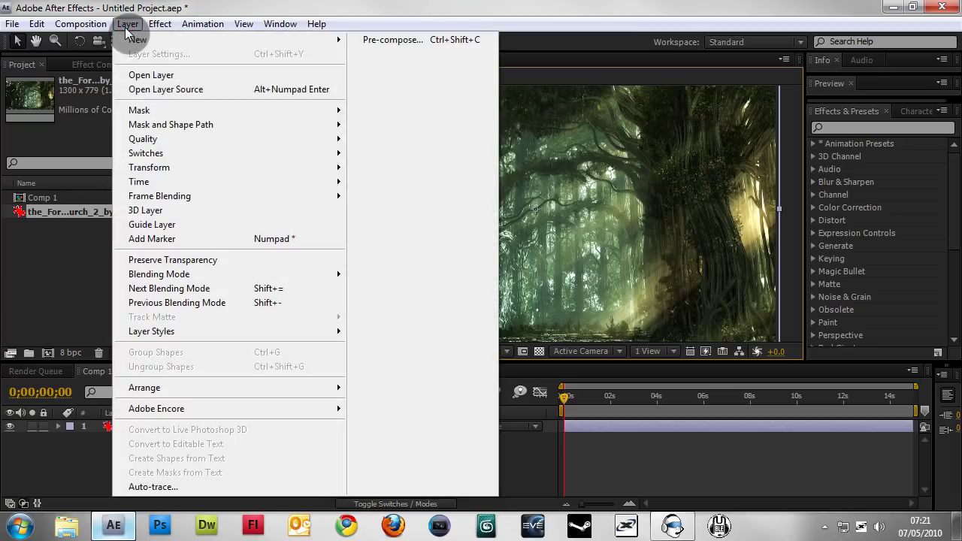
click(479, 57)
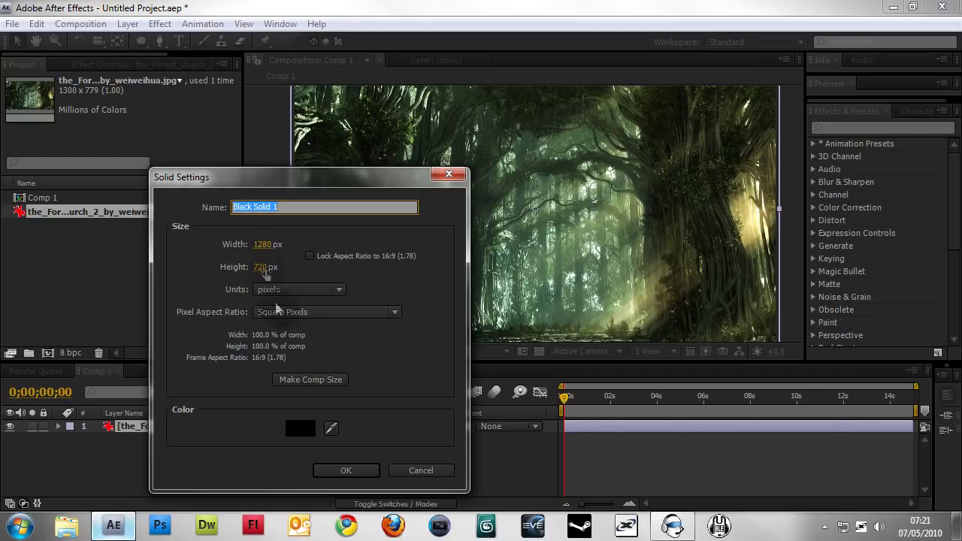
click(311, 382)
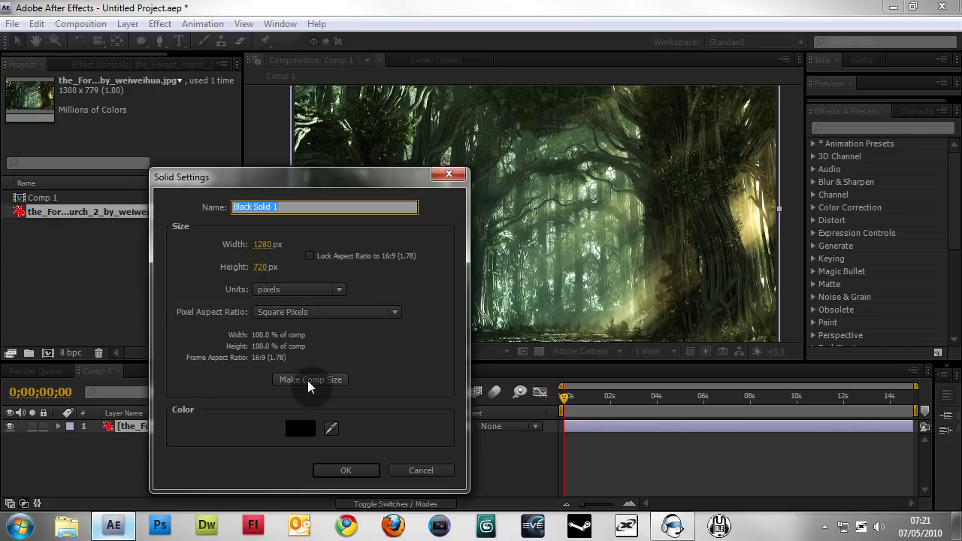
click(306, 428)
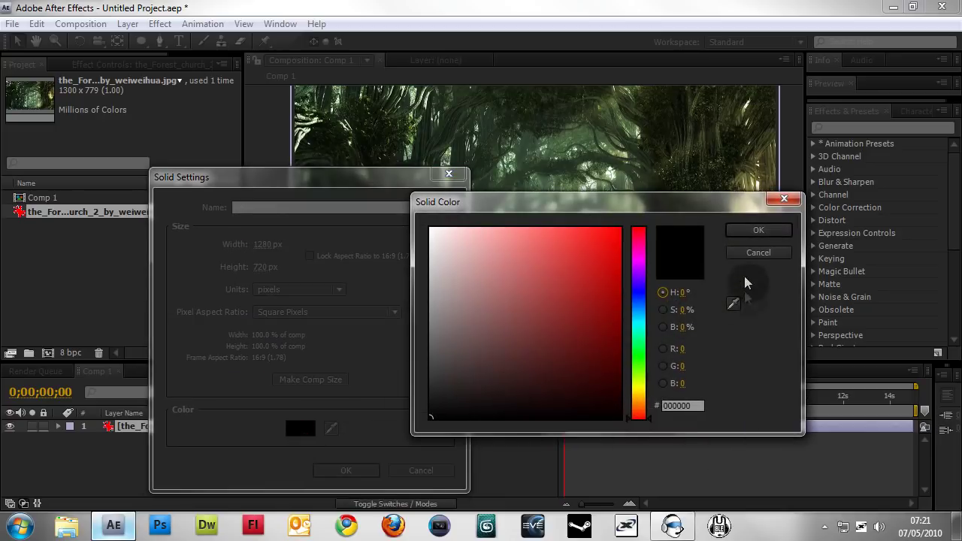
click(750, 250)
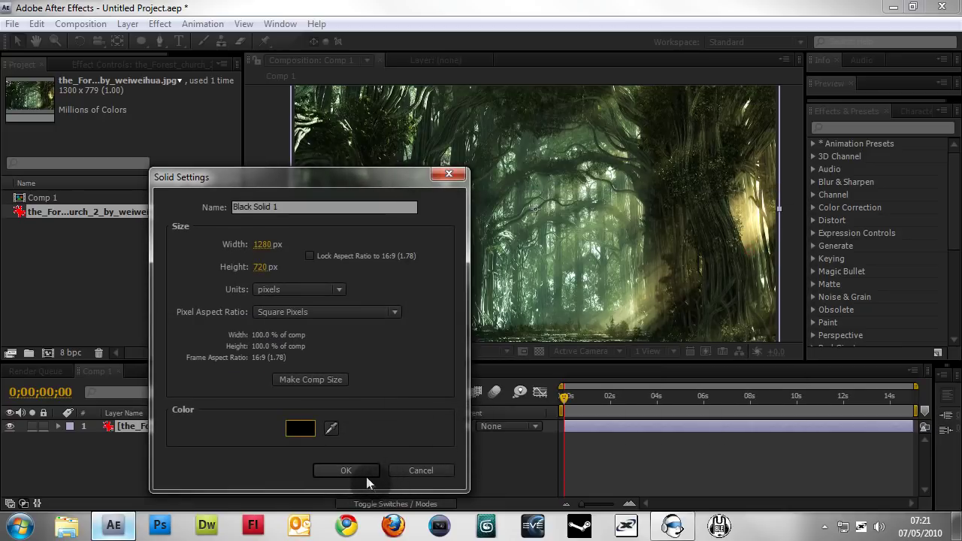
click(292, 431)
mouse_move(593, 253)
mouse_down()
mouse_move(635, 225)
mouse_move(554, 247)
mouse_move(564, 258)
mouse_move(661, 221)
mouse_move(668, 282)
mouse_move(488, 440)
mouse_move(362, 452)
mouse_up()
click(757, 227)
click(348, 469)
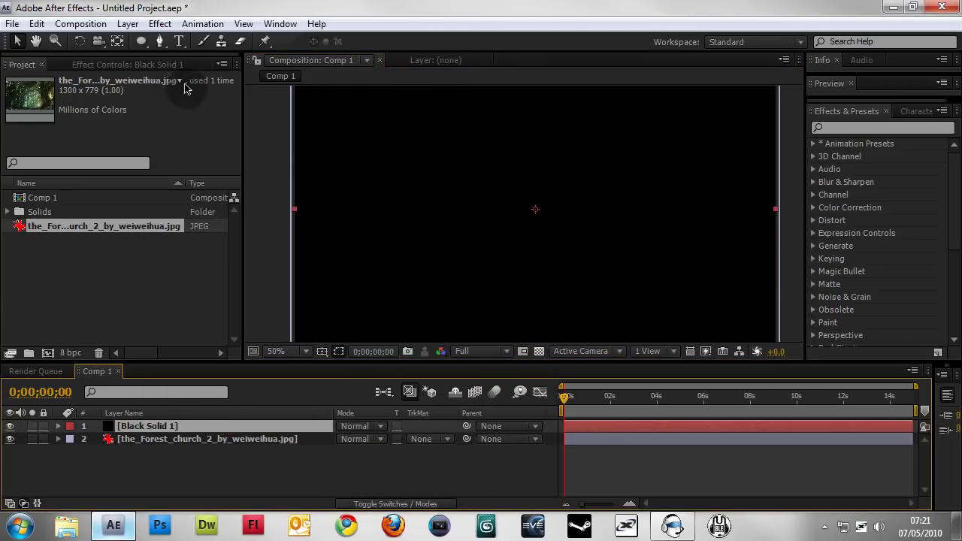
Switch to the Ellipse Tool and fit a full-frame oval mask to Black Solid 1
click(140, 41)
click(171, 45)
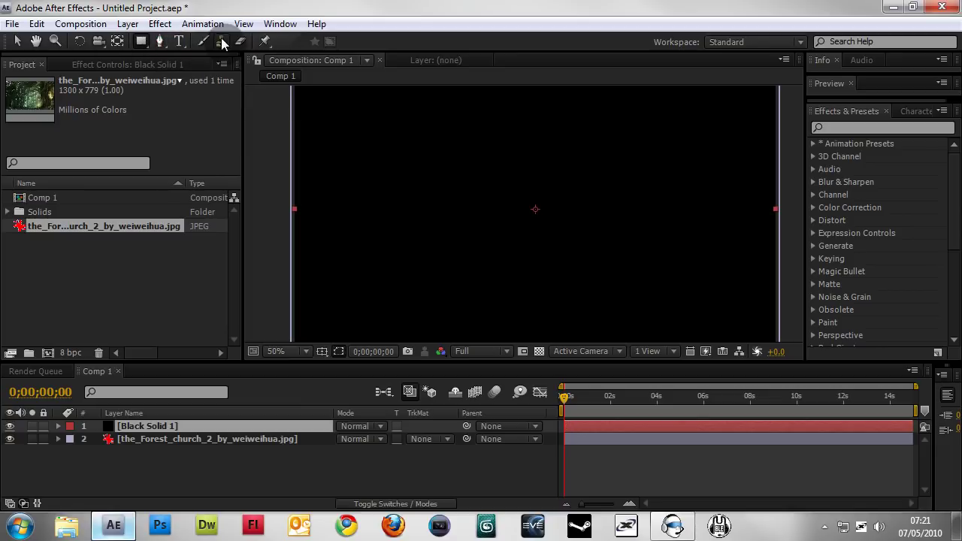
click(140, 42)
click(142, 45)
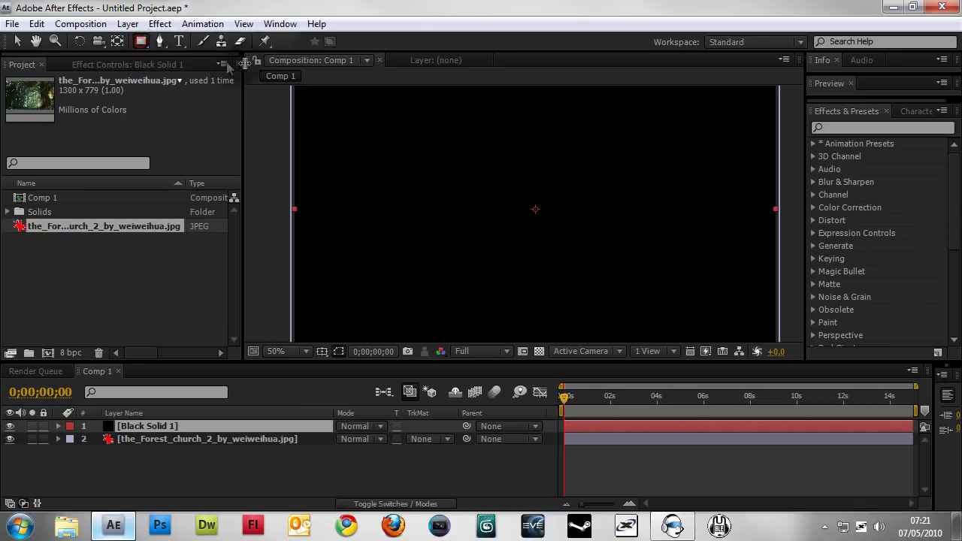
click(145, 42)
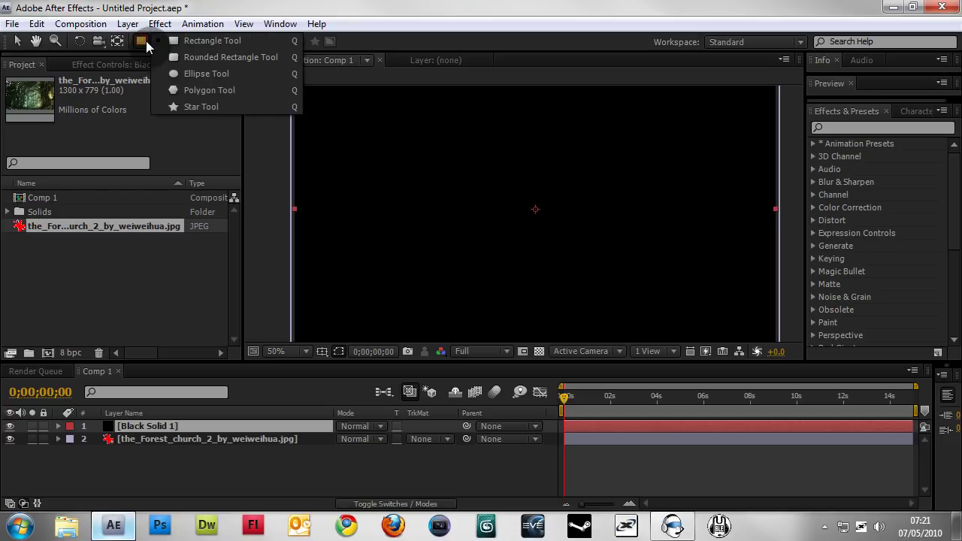
click(206, 74)
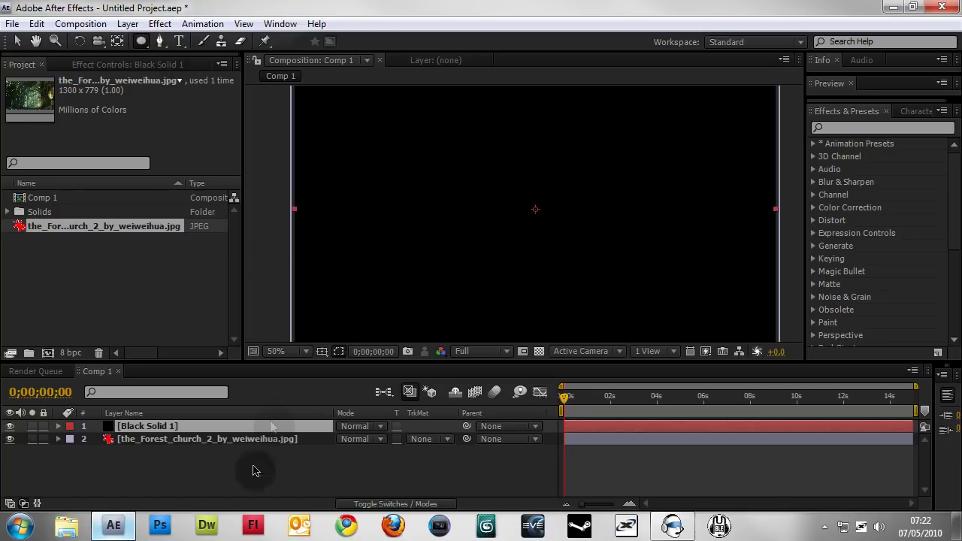
click(200, 440)
click(176, 426)
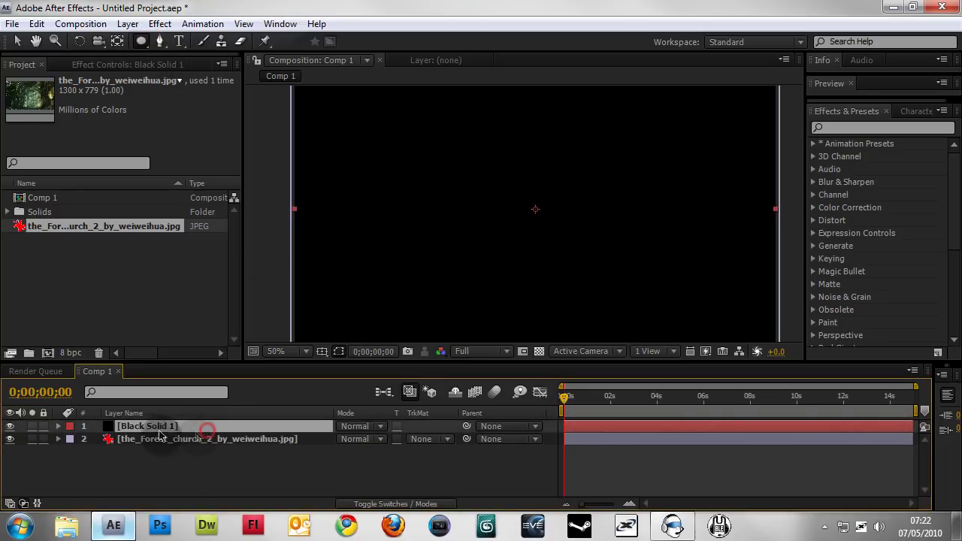
double_click(142, 42)
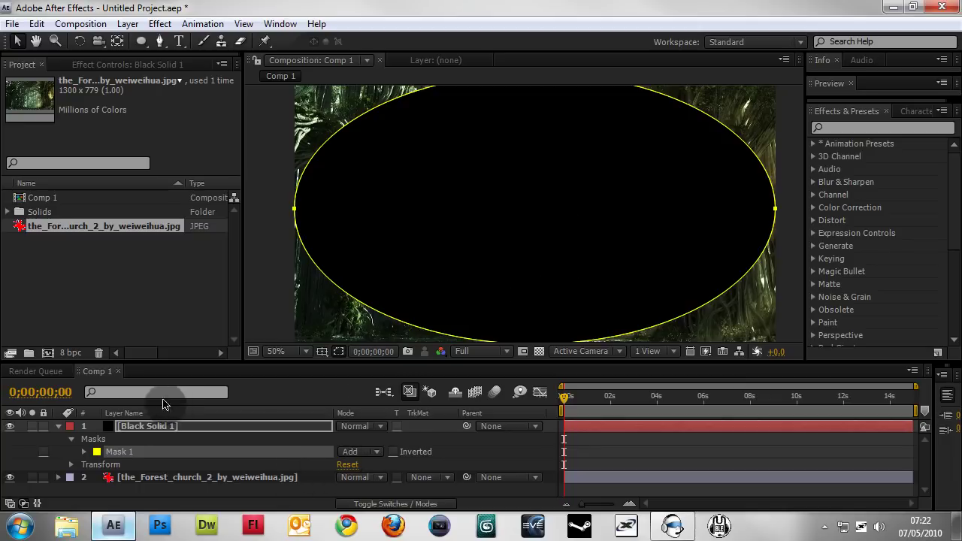
Set Mask 1's mode to Subtract so the oval is cut out of the solid
click(155, 452)
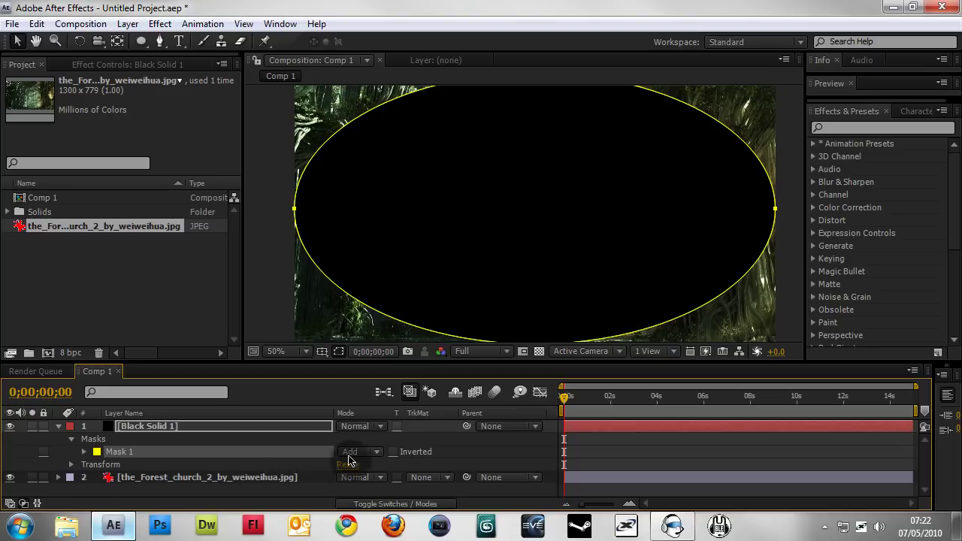
click(356, 451)
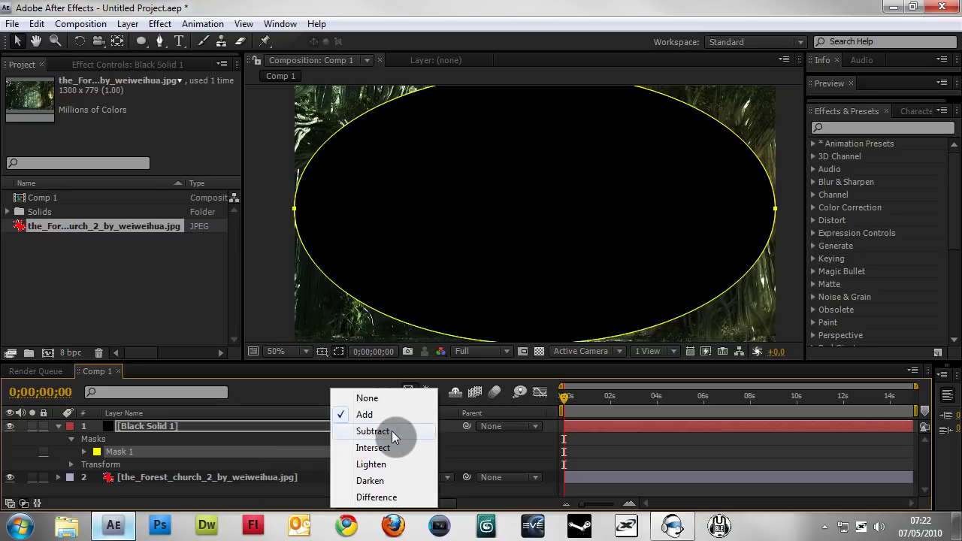
click(391, 431)
Give Mask 1 a 180-pixel feather and a 79-pixel expansion
click(85, 451)
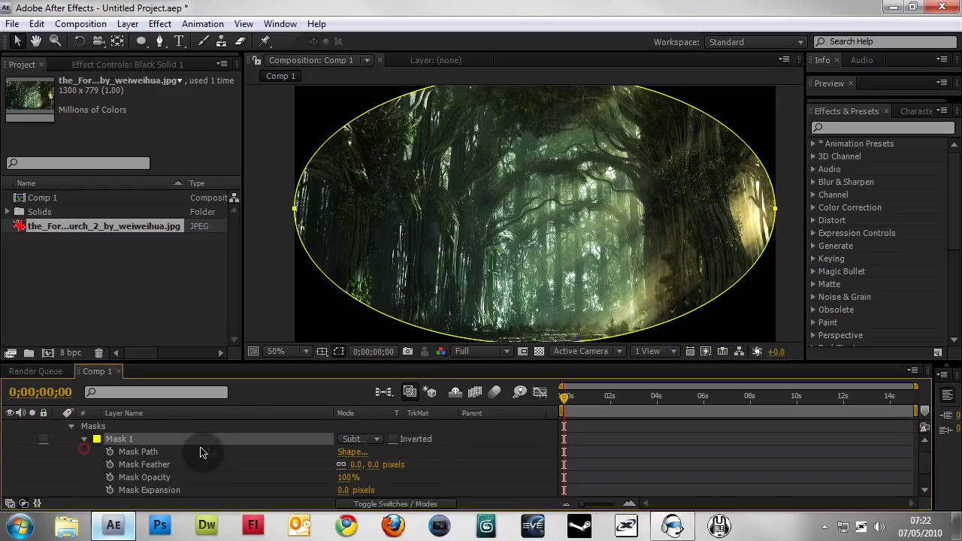
scroll(225, 451, down, 2)
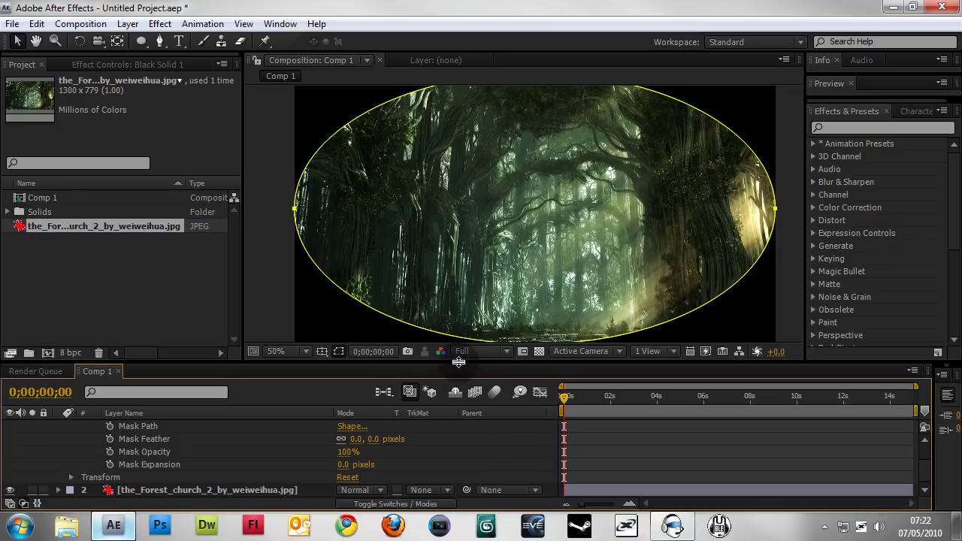
drag(460, 359, 457, 346)
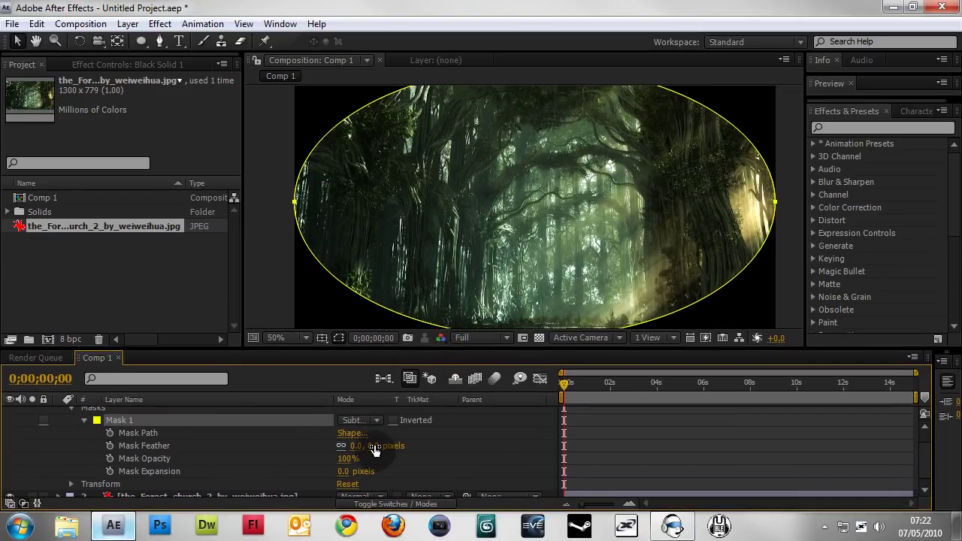
click(375, 446)
text(180)
key(Return)
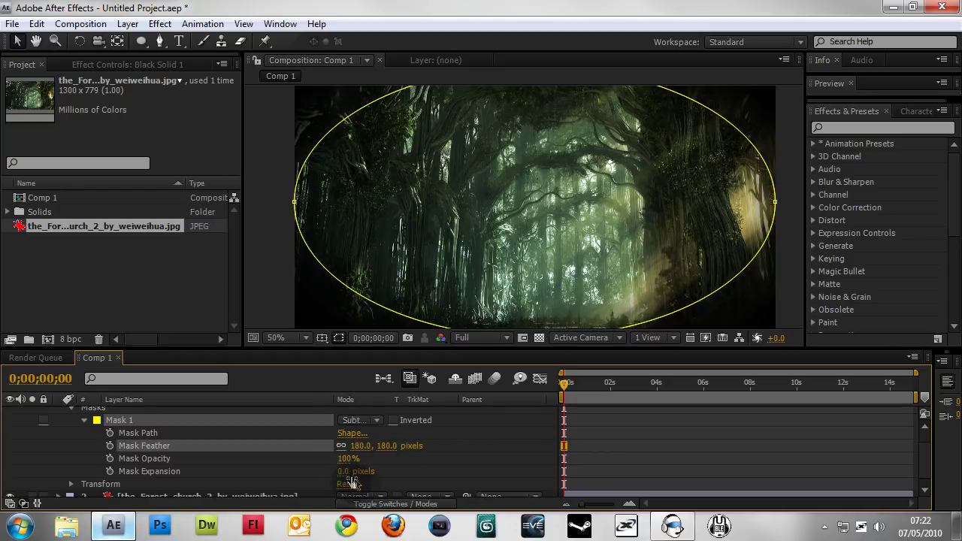
drag(345, 476, 394, 462)
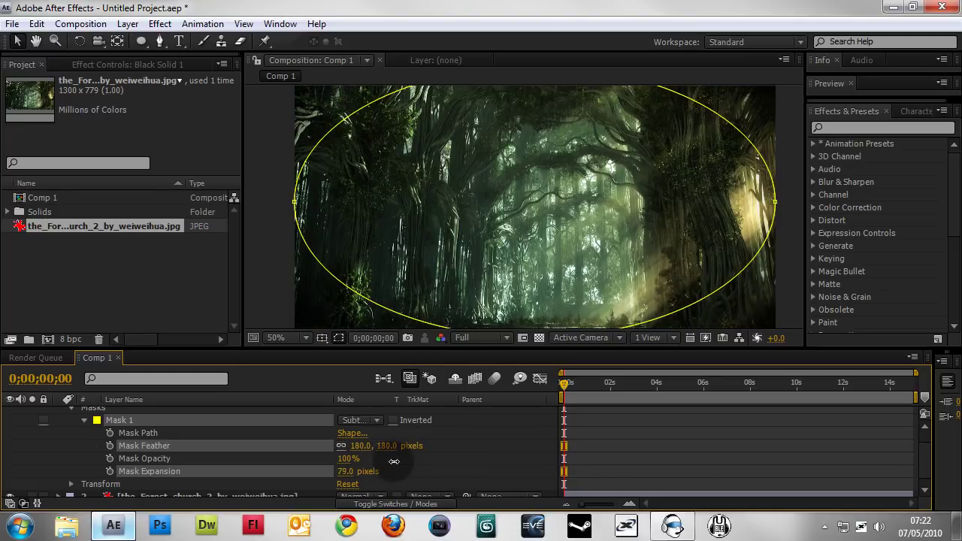
click(263, 239)
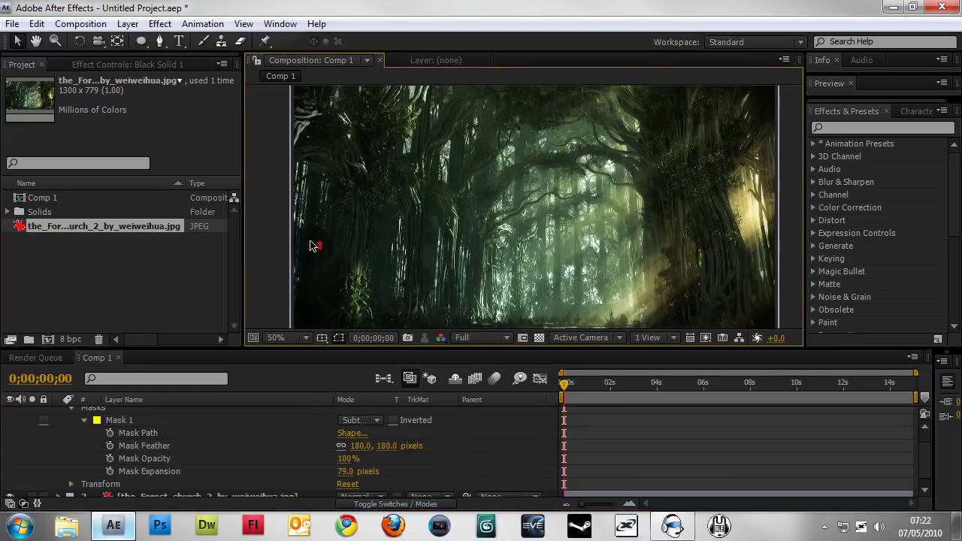
Collapse Black Solid 1, briefly solo it over the transparency grid, then unsolo it
drag(608, 281, 580, 233)
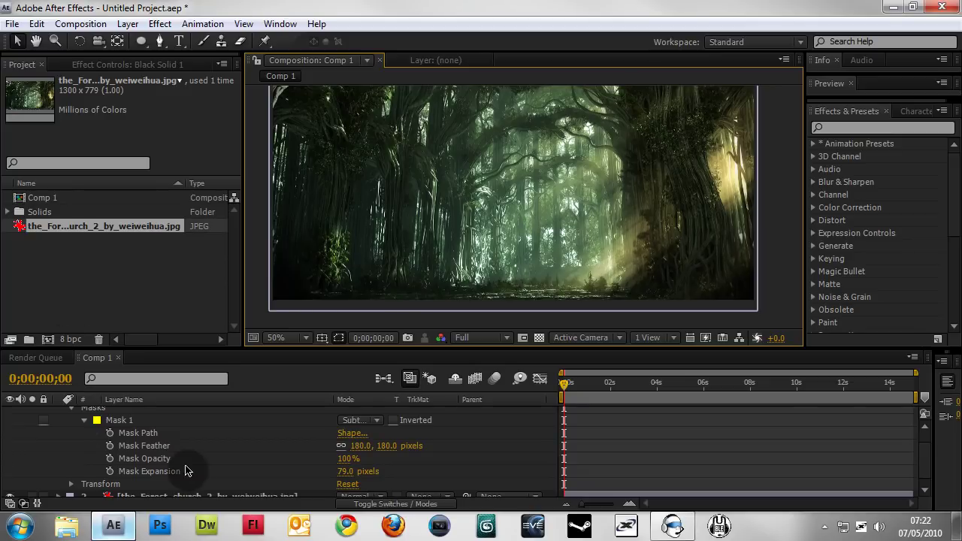
scroll(137, 430, up, 2)
click(58, 413)
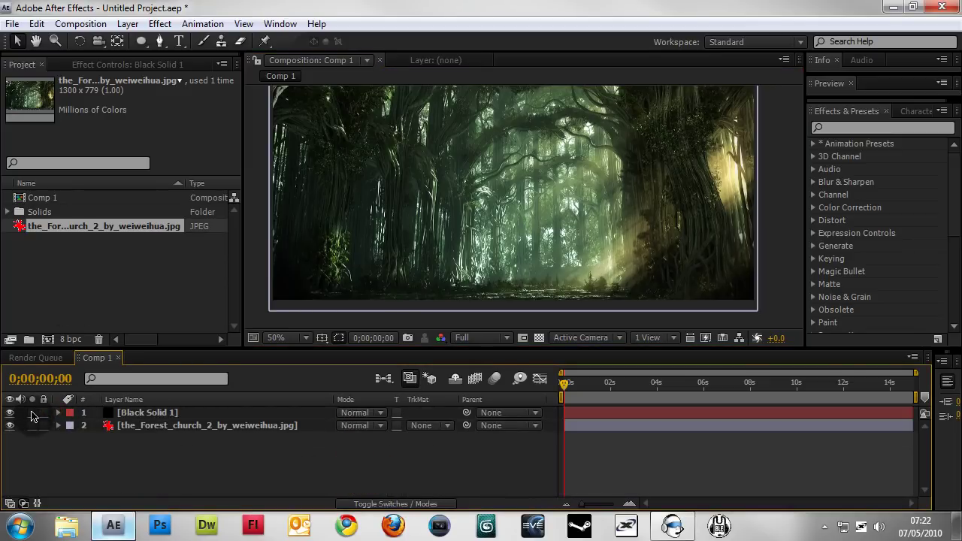
click(31, 413)
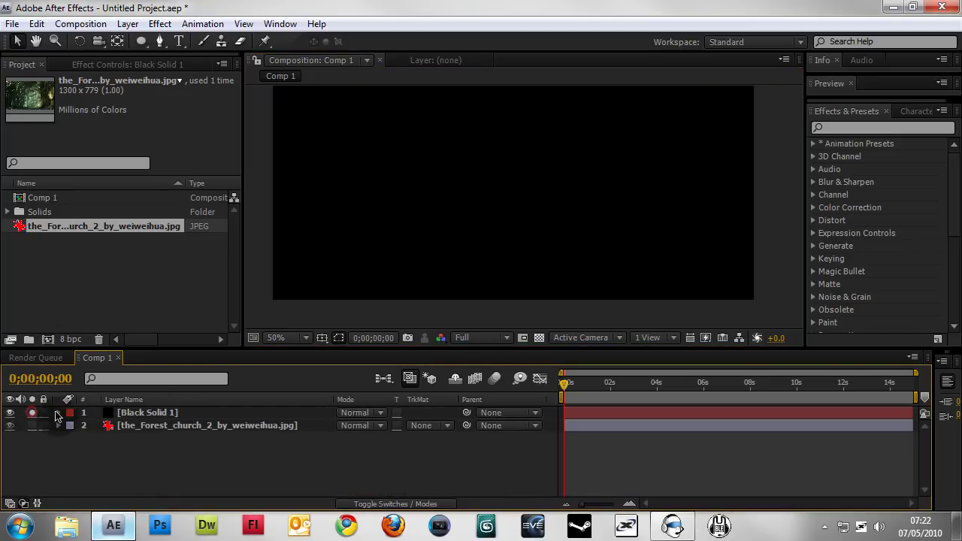
click(541, 338)
drag(488, 286, 508, 331)
click(9, 413)
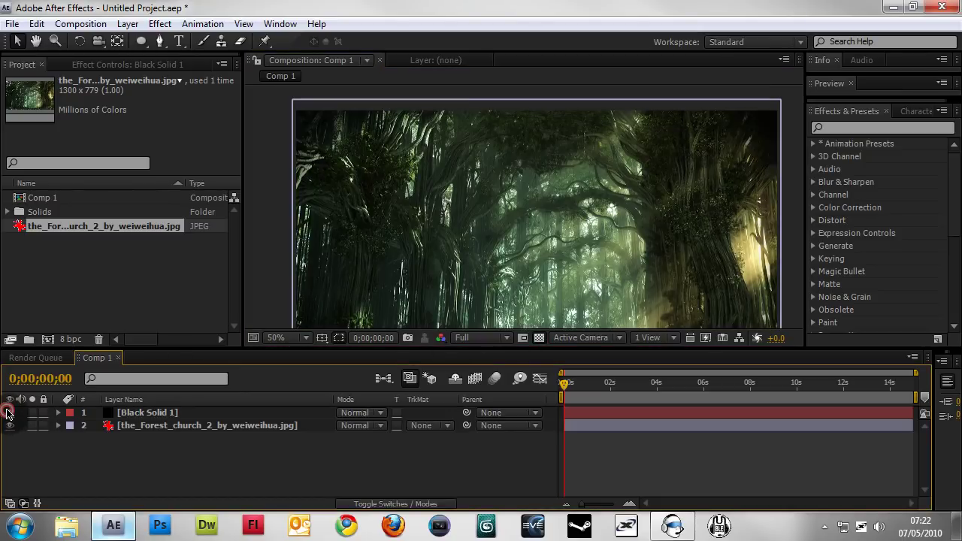
drag(600, 259, 563, 210)
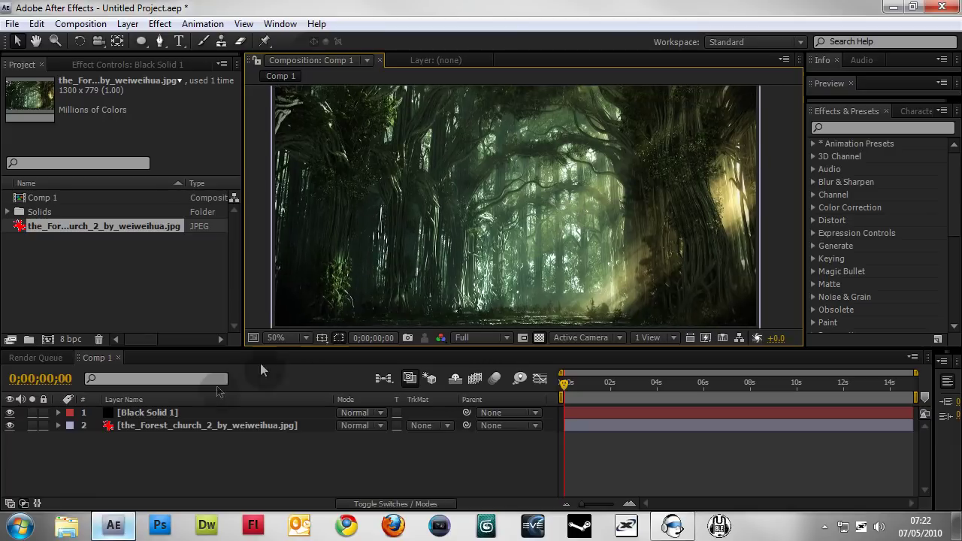
Delete Black Solid 1 and its mask, undoing a trial duplicate of the forest layer
click(175, 419)
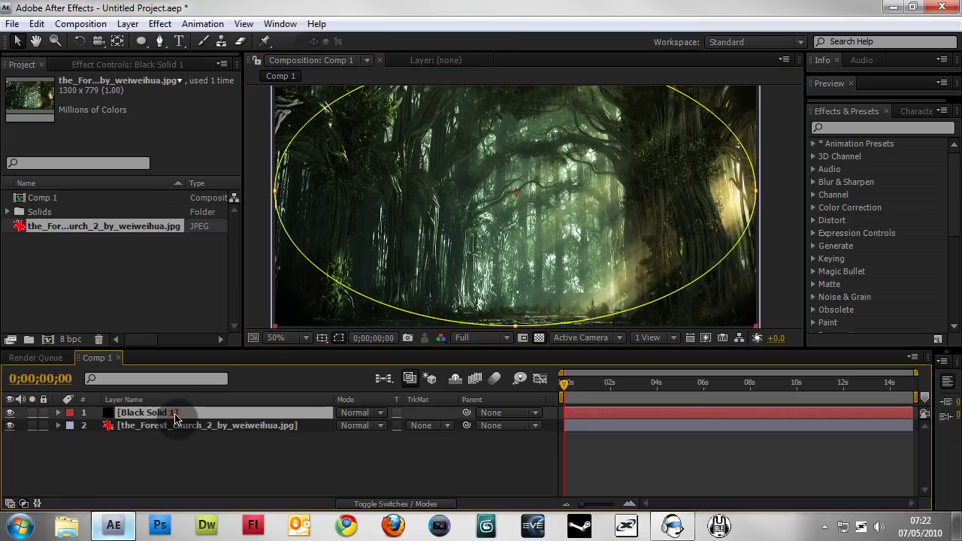
key(Delete)
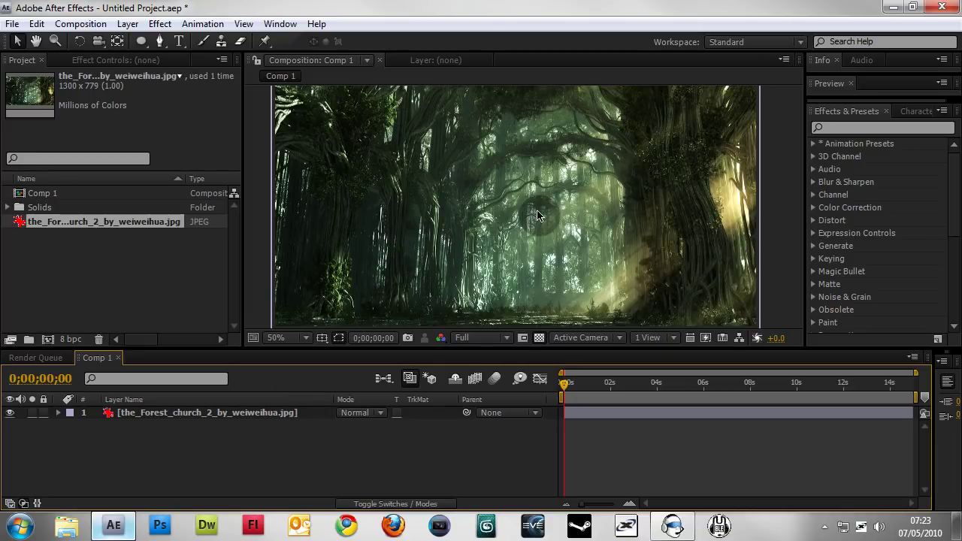
click(179, 414)
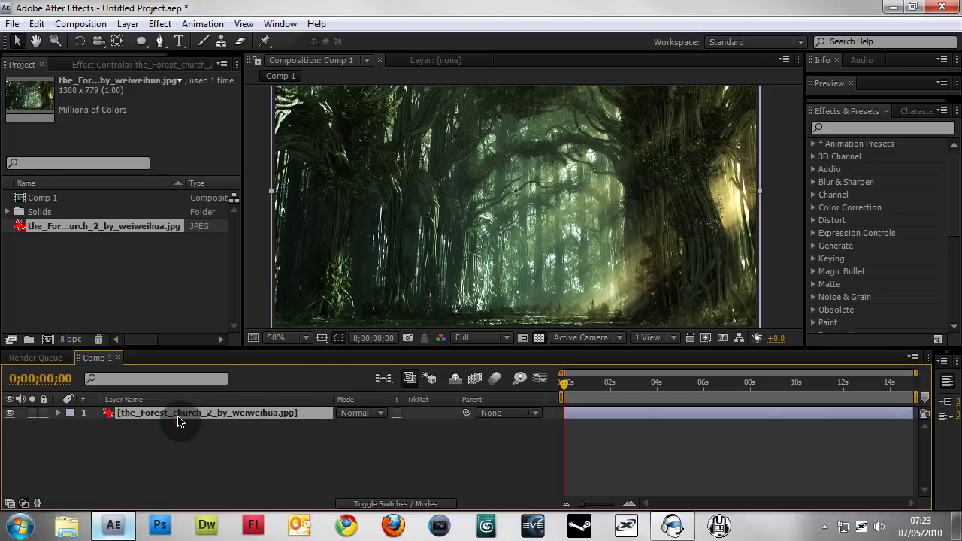
key(ctrl+d)
key(ctrl+z)
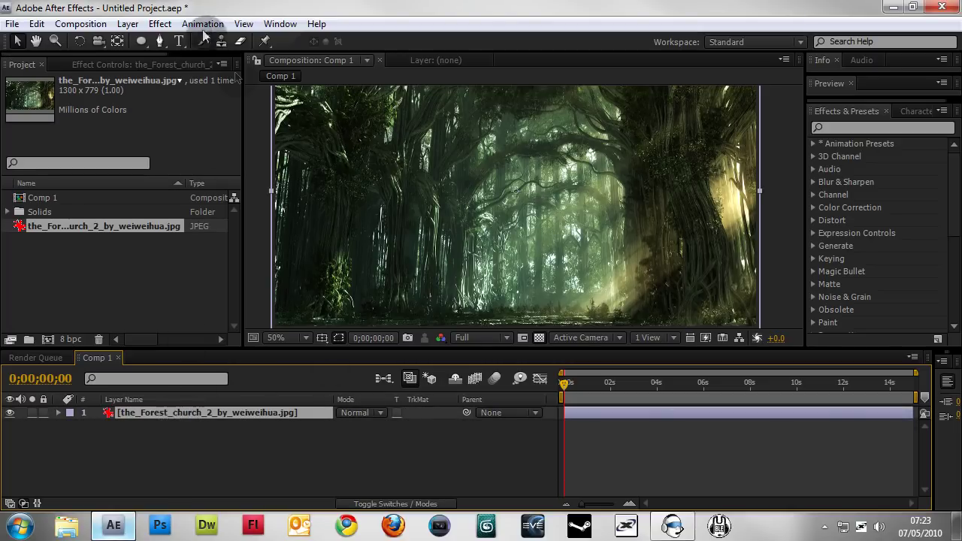
Deselect all layers and bring up the Layer > New choices
click(189, 472)
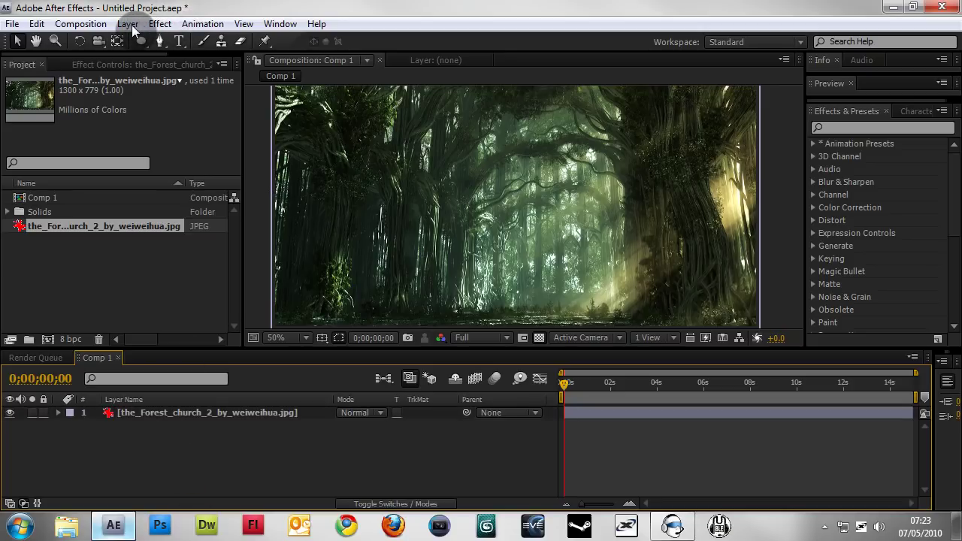
click(128, 23)
mouse_move(341, 39)
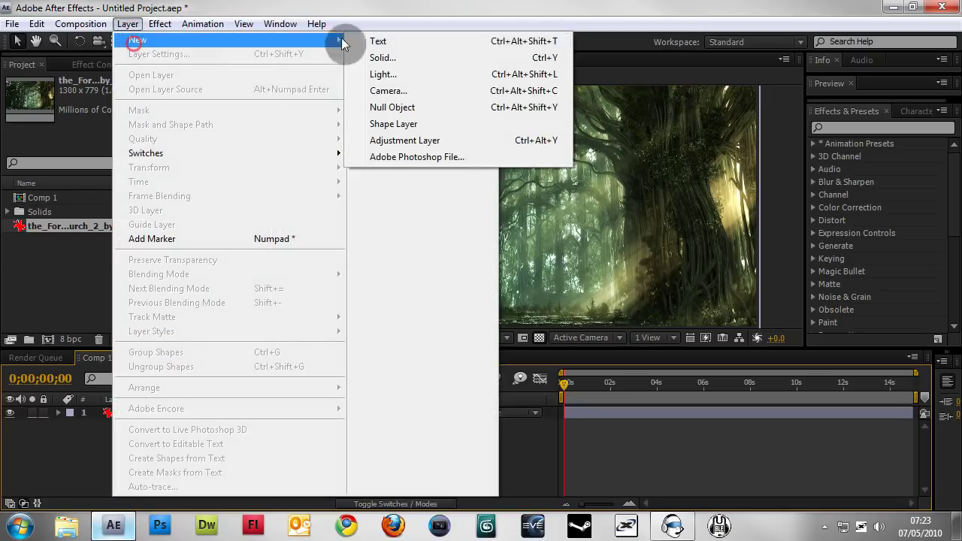
Create Adjustment Layer 1 and fit a frame-filling elliptical mask to it
click(426, 143)
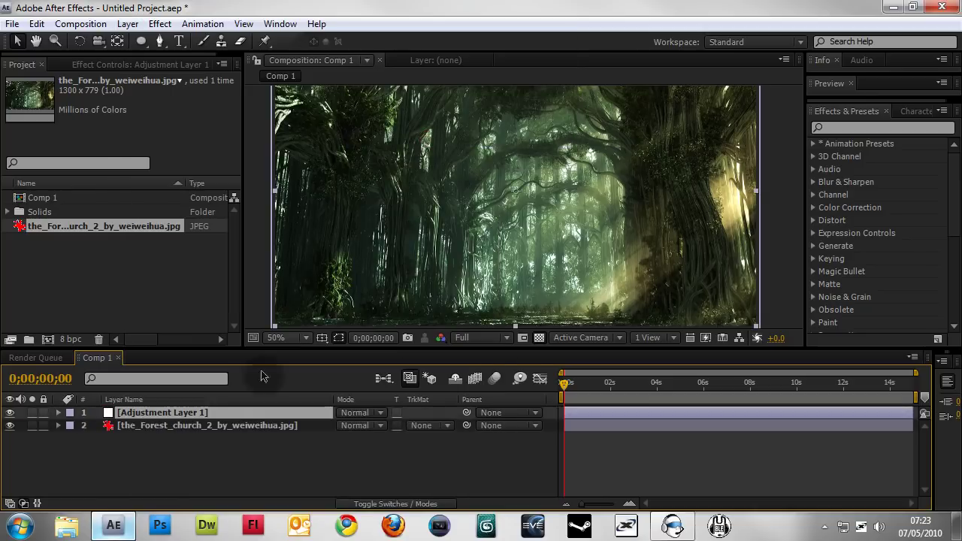
click(259, 438)
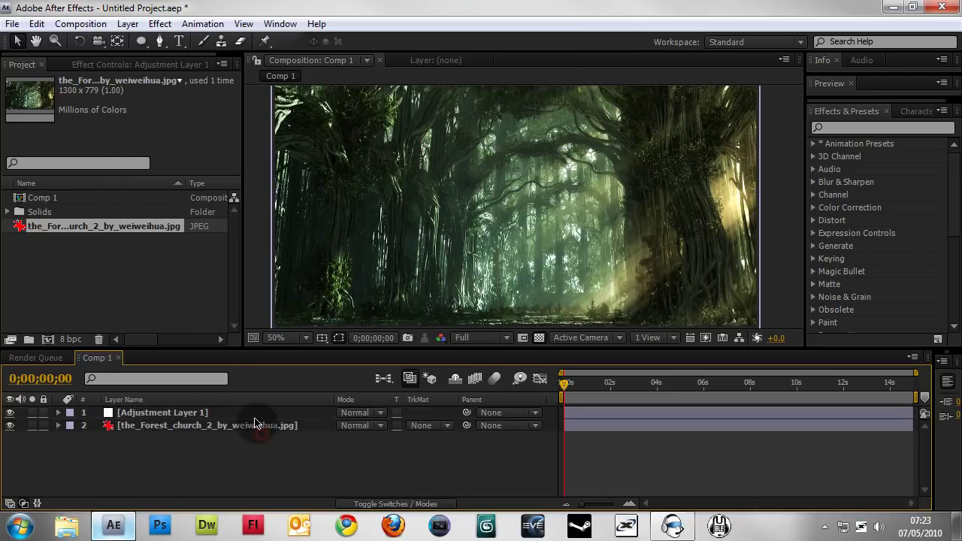
click(252, 413)
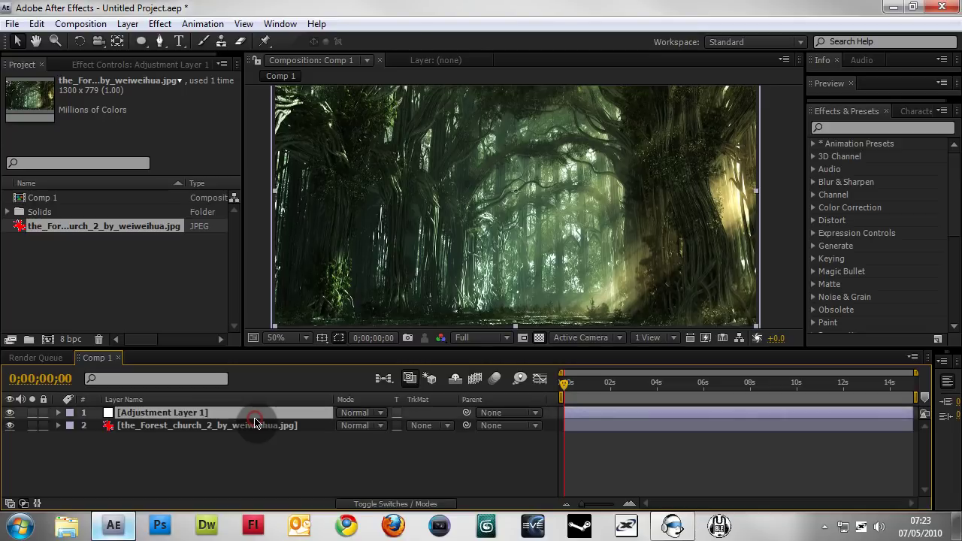
double_click(141, 42)
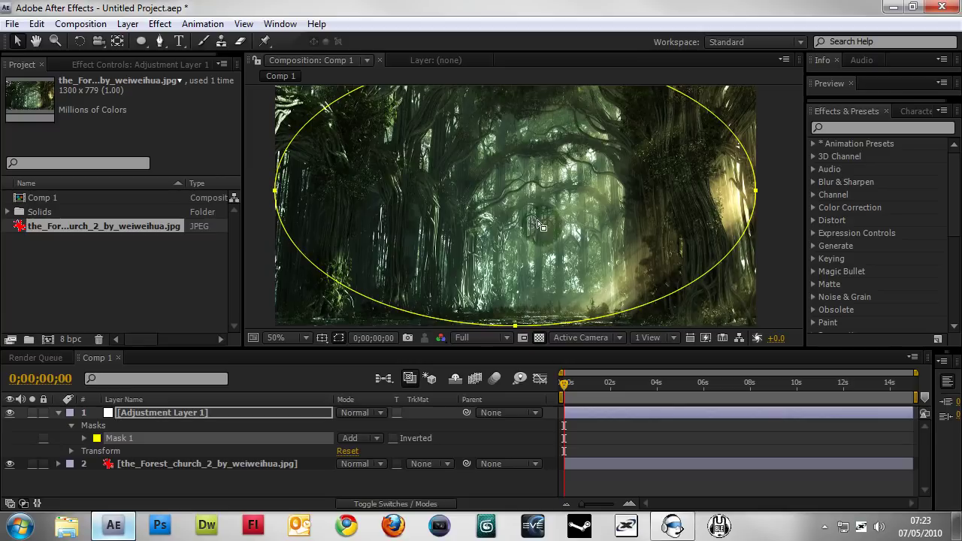
Set Mask 1 to Subtract and reveal its feather and expansion properties
scroll(494, 218, up, 2)
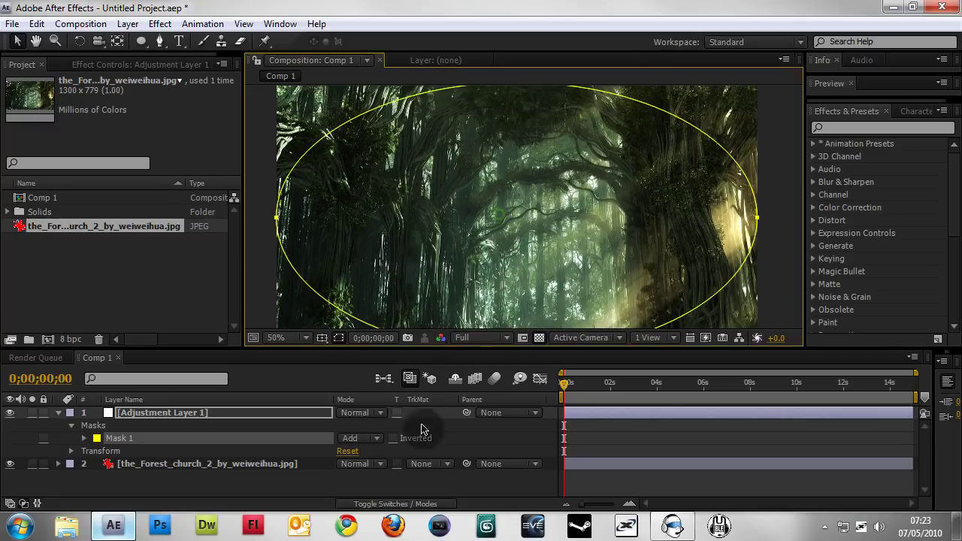
click(359, 440)
click(368, 429)
click(83, 439)
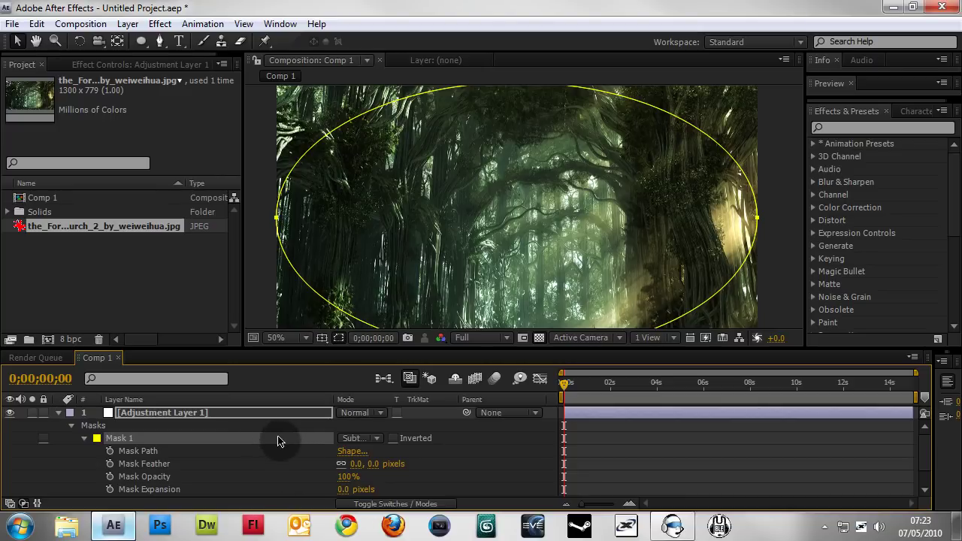
Apply the Lens Blur effect to Adjustment Layer 1
click(158, 24)
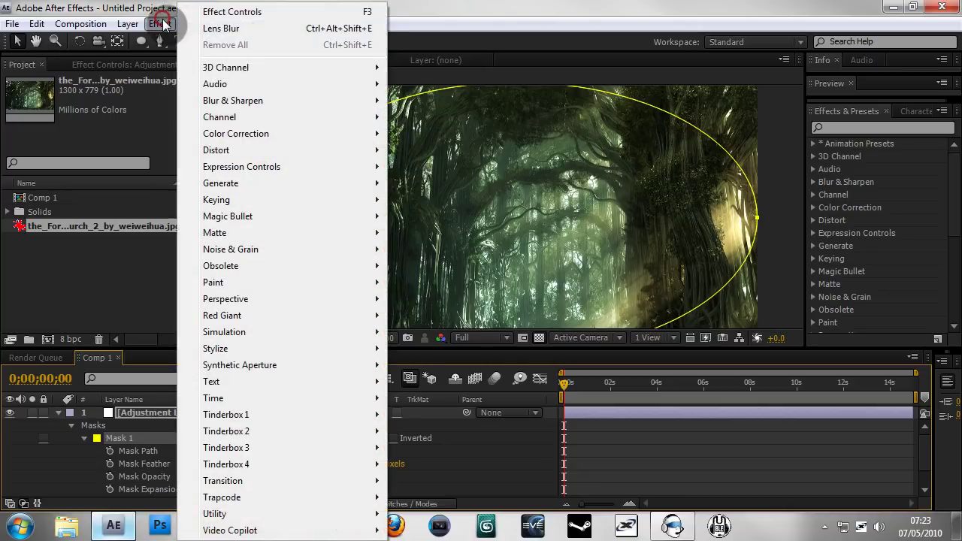
mouse_move(279, 103)
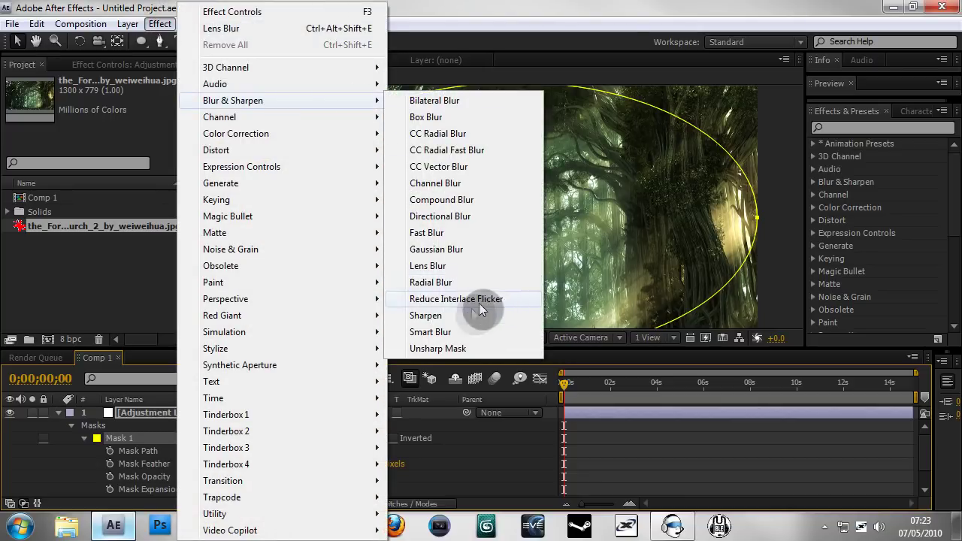
click(442, 266)
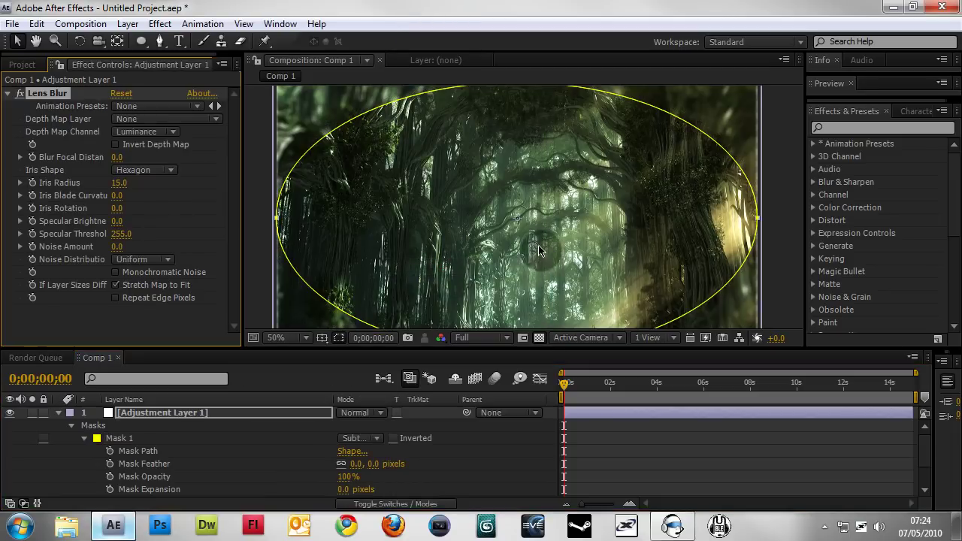
Turn on Repeat Edge Pixels in the Lens Blur effect controls
drag(511, 259, 528, 220)
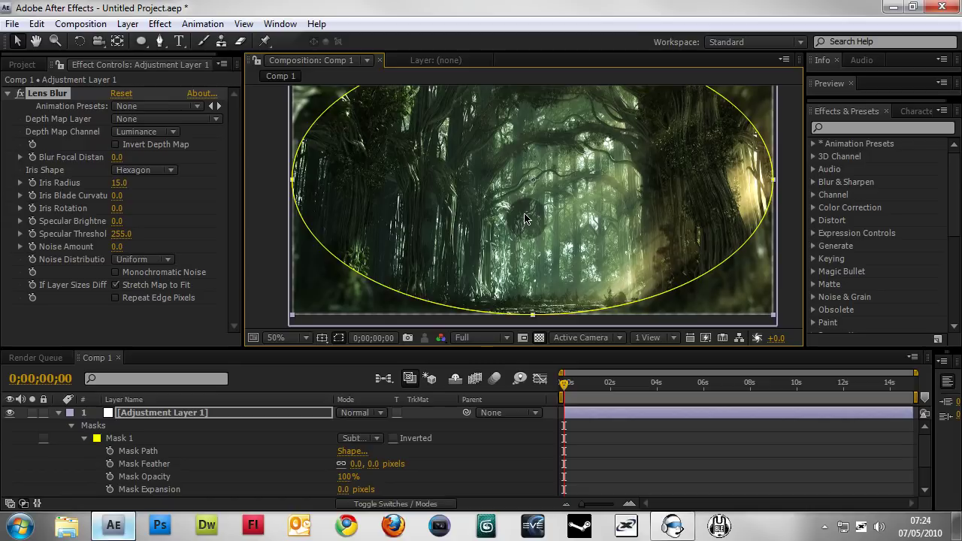
drag(368, 228, 444, 168)
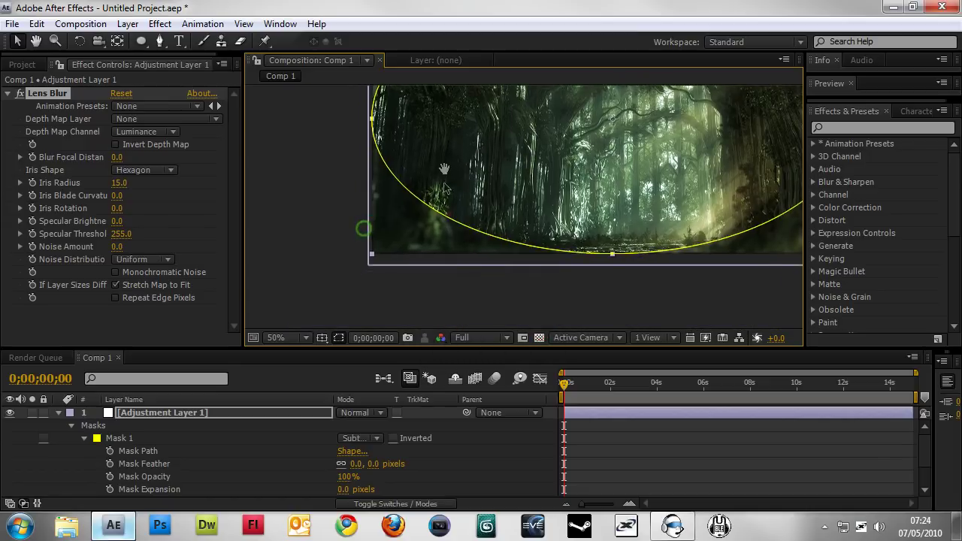
scroll(432, 203, up, 2)
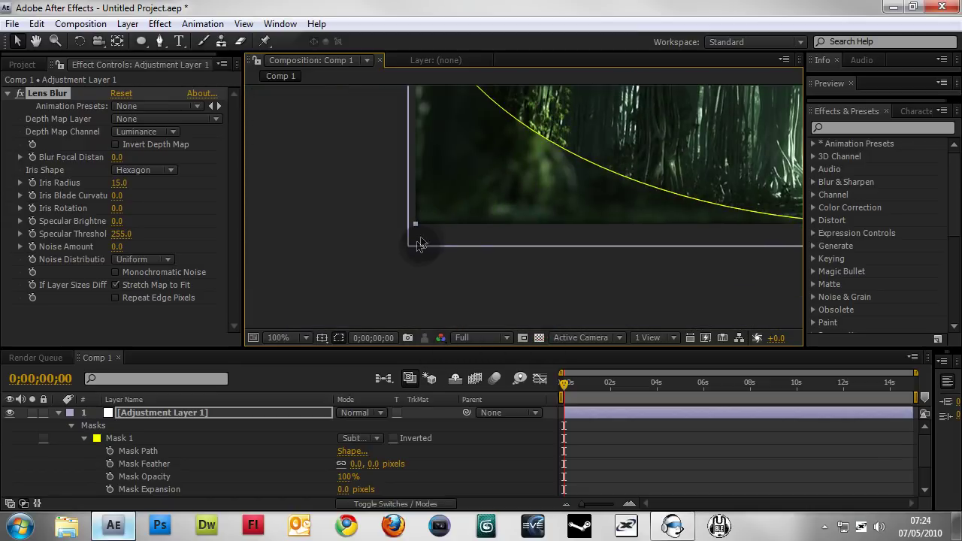
scroll(426, 241, up, 1)
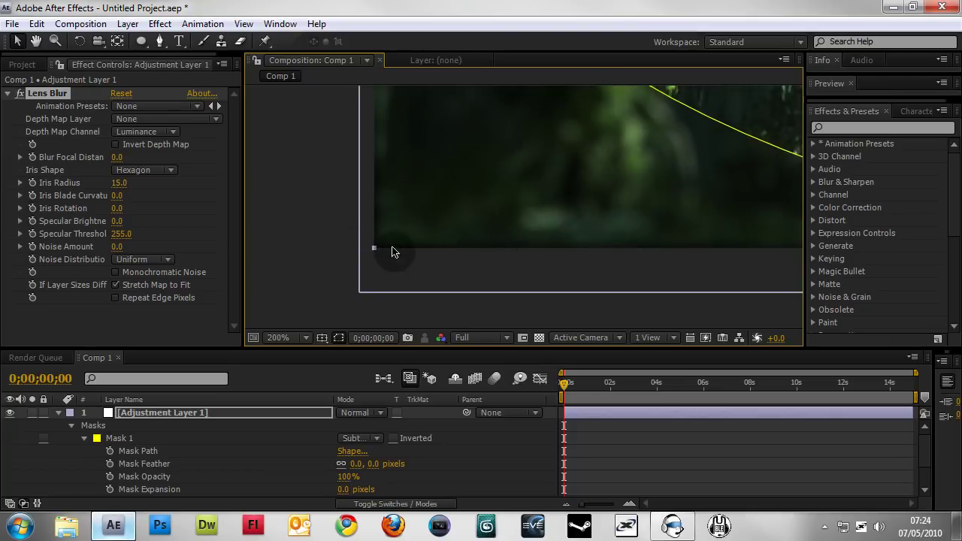
click(117, 299)
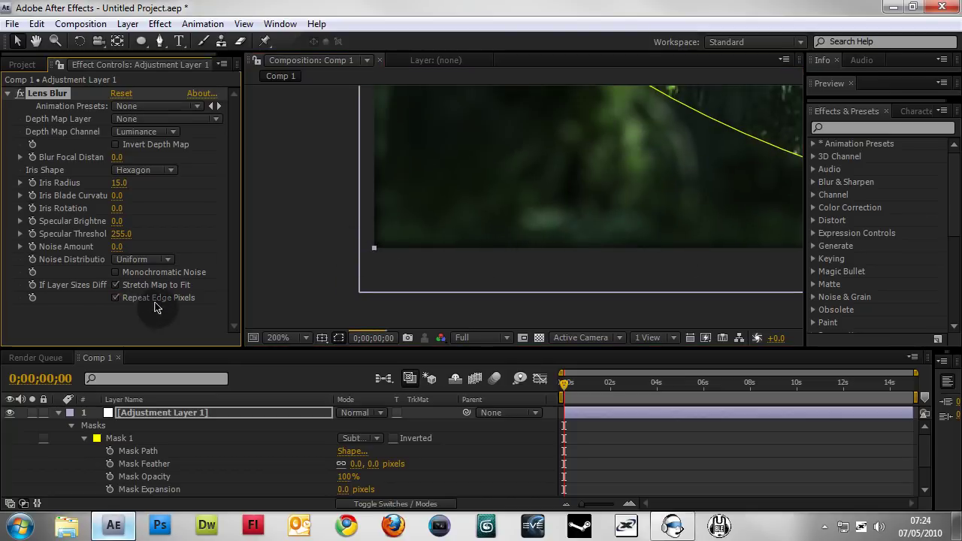
scroll(467, 229, down, 4)
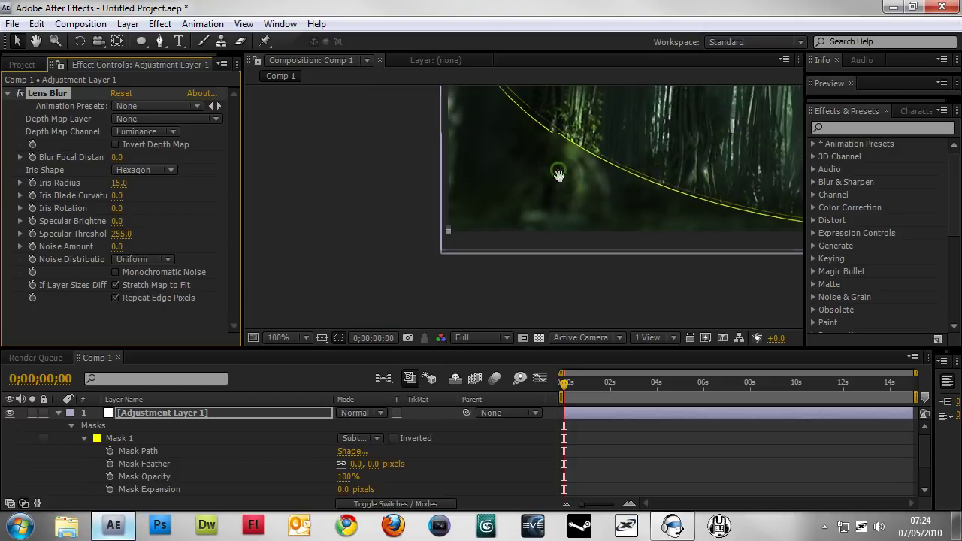
scroll(327, 242, down, 1)
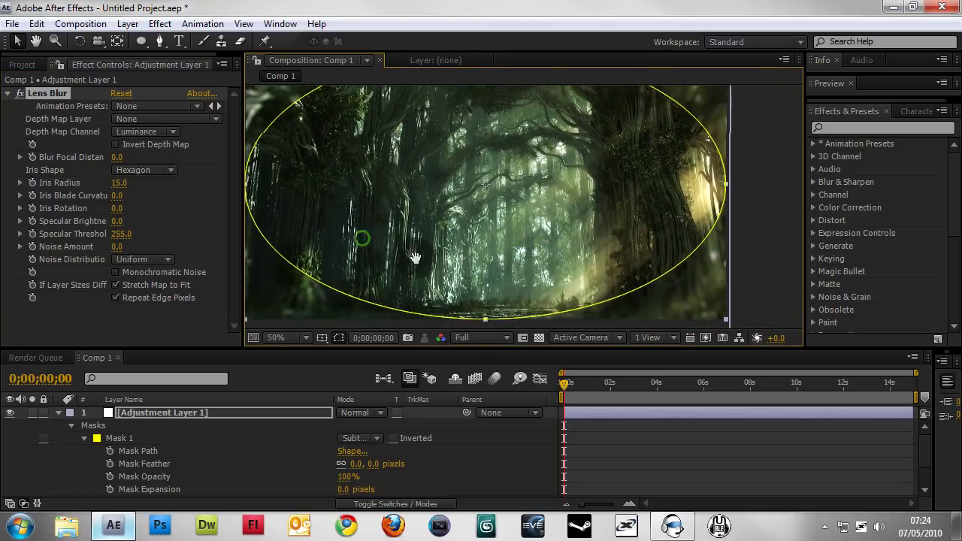
scroll(338, 244, up, 1)
Set Mask 1's feather to 180 pixels after a first expansion adjustment
click(344, 489)
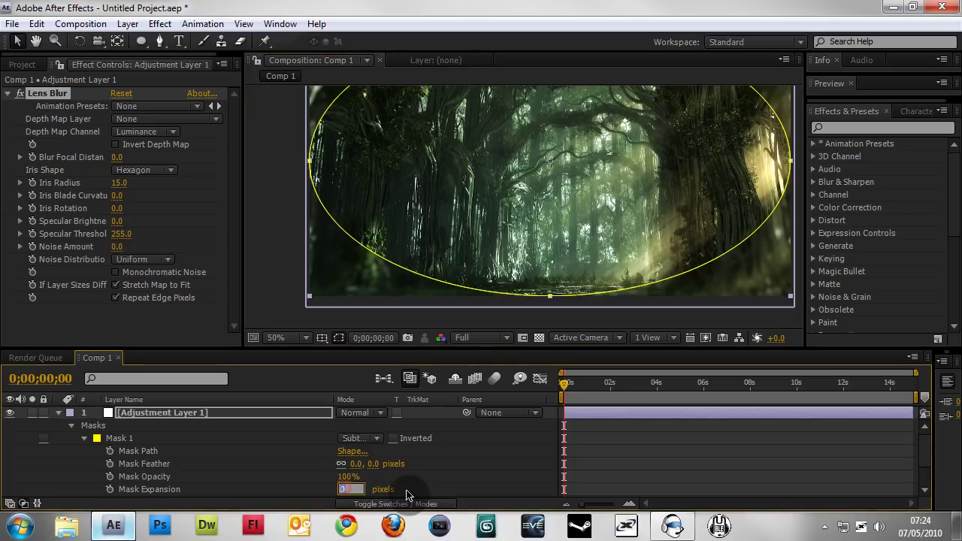
text(18)
key(Return)
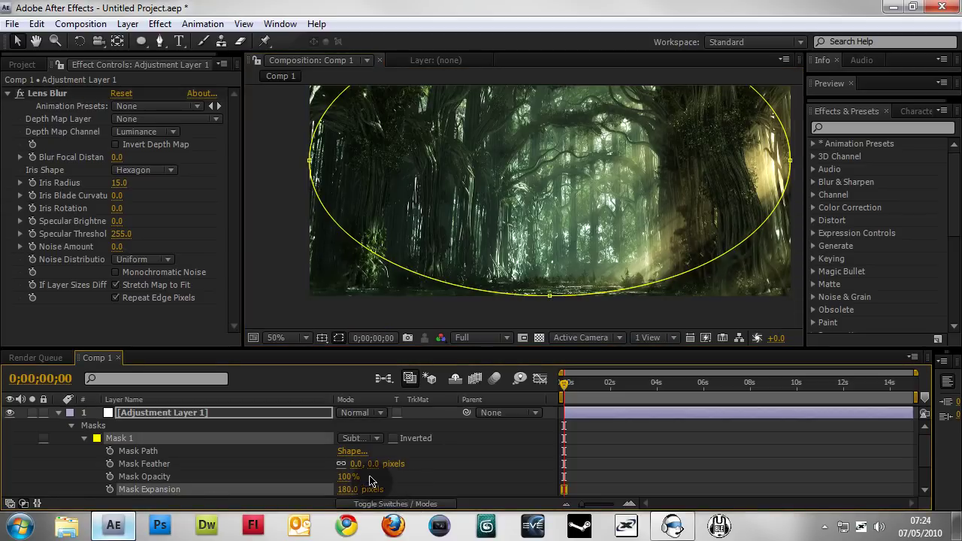
drag(344, 490, 273, 491)
click(379, 463)
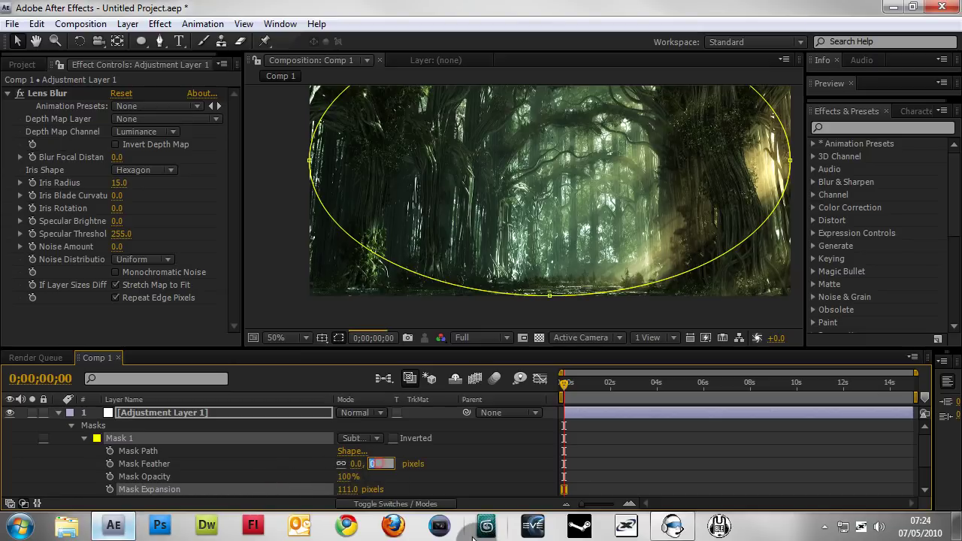
text(180)
key(Return)
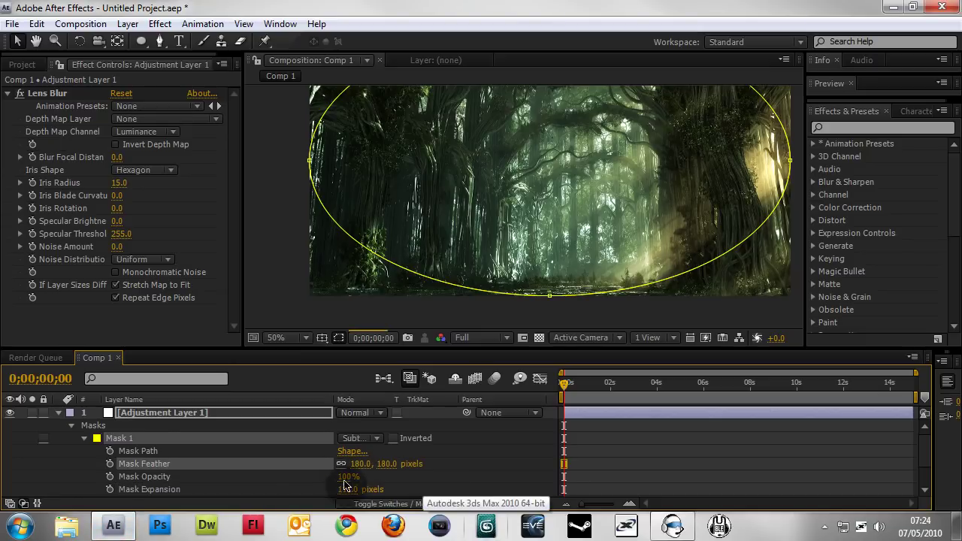
Bring Mask 1's expansion down to 11 pixels and preview the blurred edges
drag(349, 492, 316, 489)
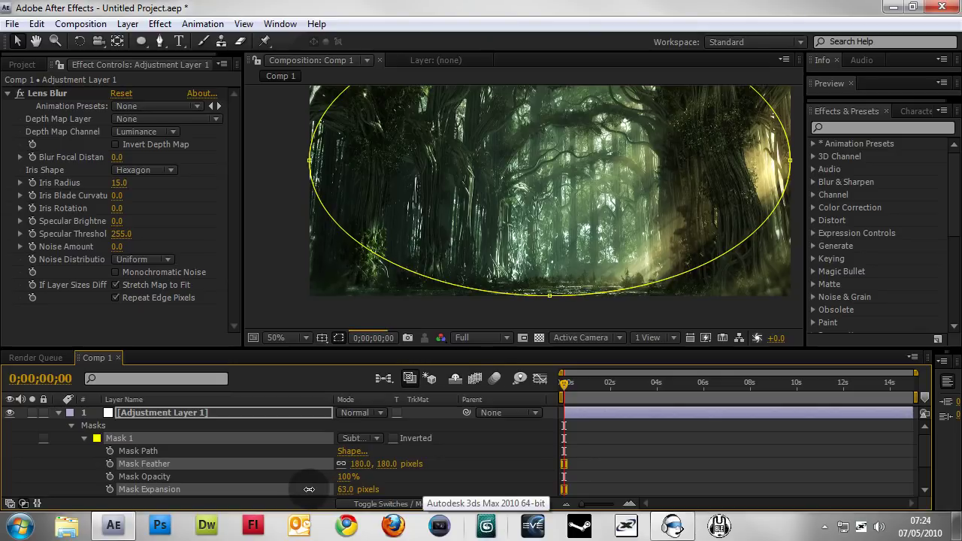
click(283, 245)
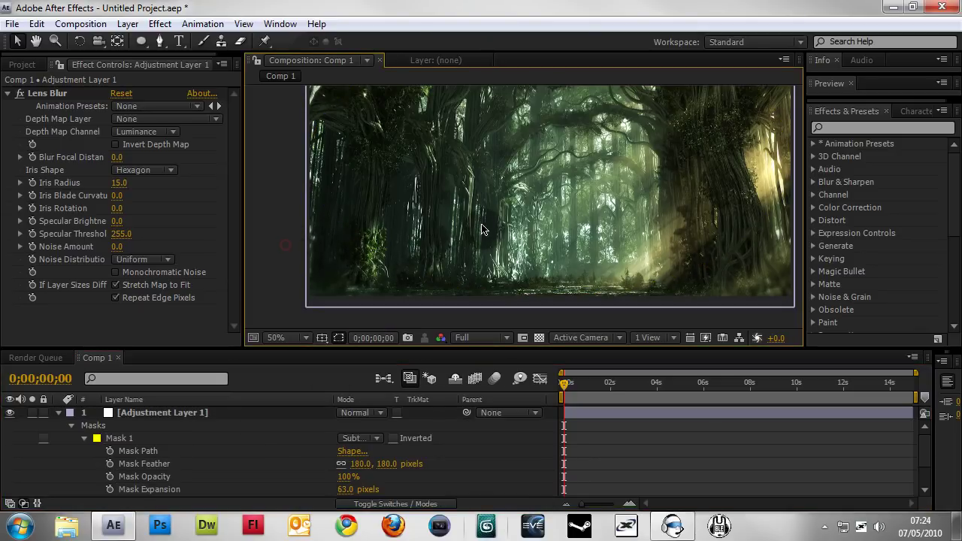
drag(488, 187, 538, 205)
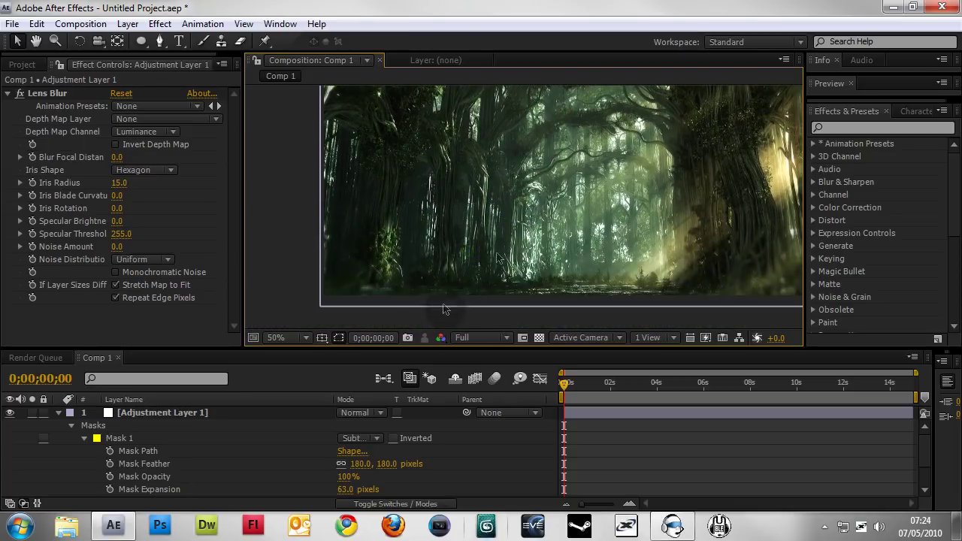
drag(348, 490, 271, 488)
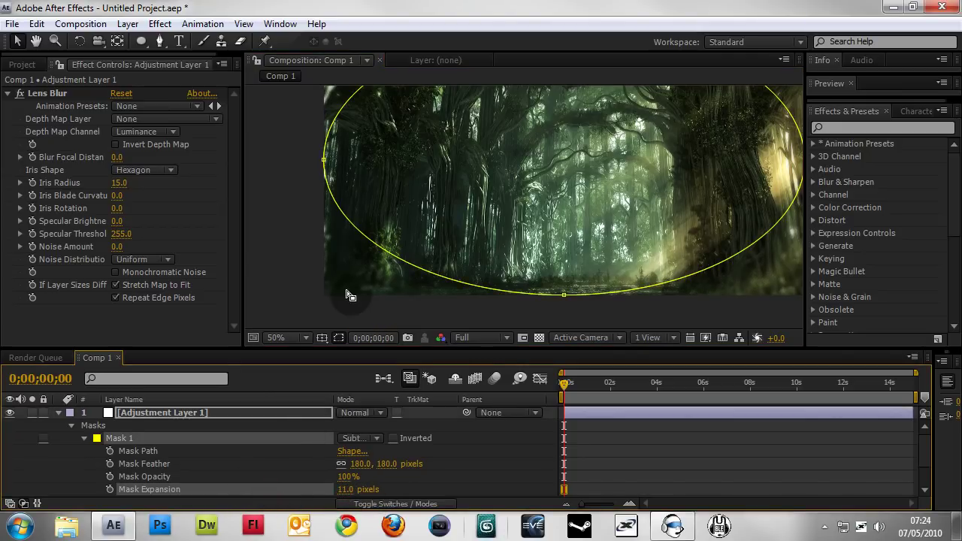
click(279, 286)
drag(610, 269, 556, 294)
Delete Adjustment Layer 1 from Comp 1
scroll(445, 230, down, 3)
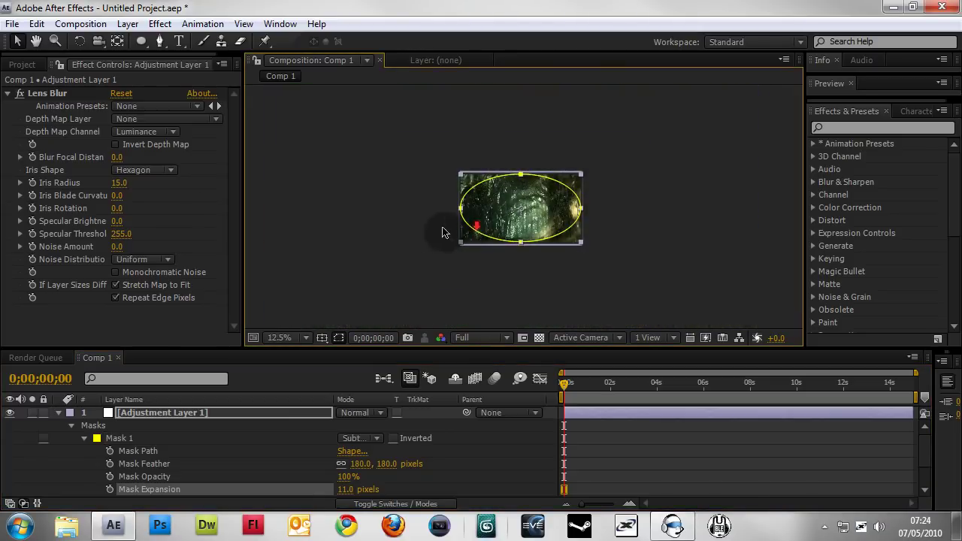
scroll(389, 230, up, 4)
scroll(354, 232, down, 1)
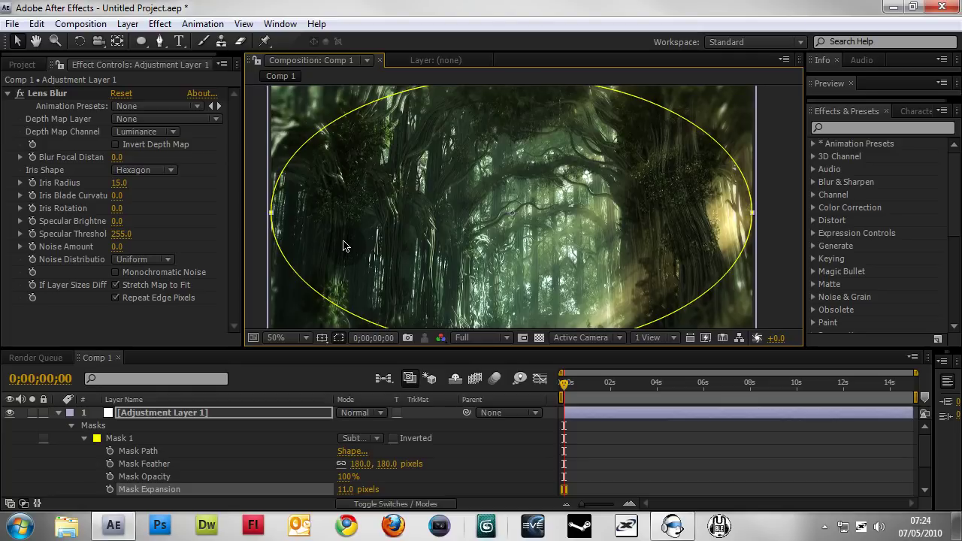
drag(329, 262, 313, 209)
click(286, 211)
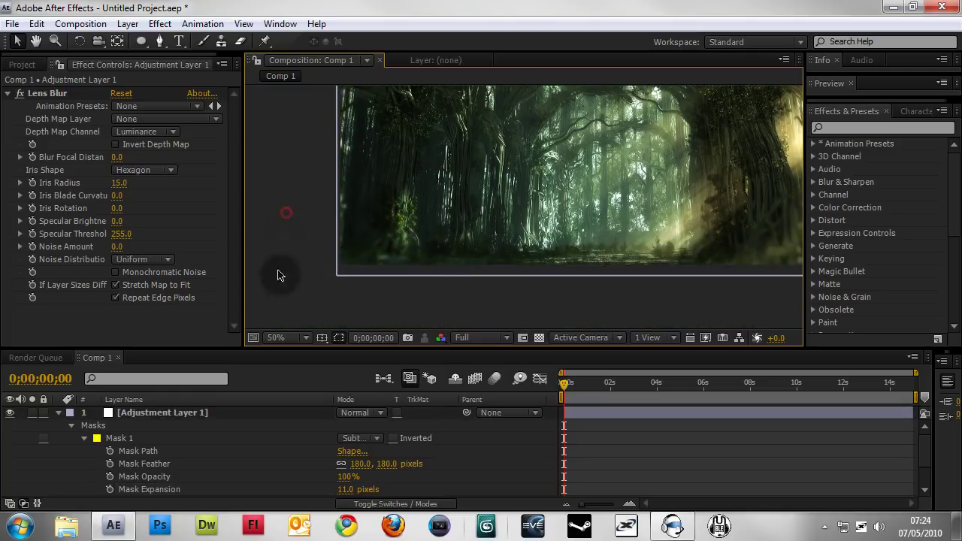
click(158, 415)
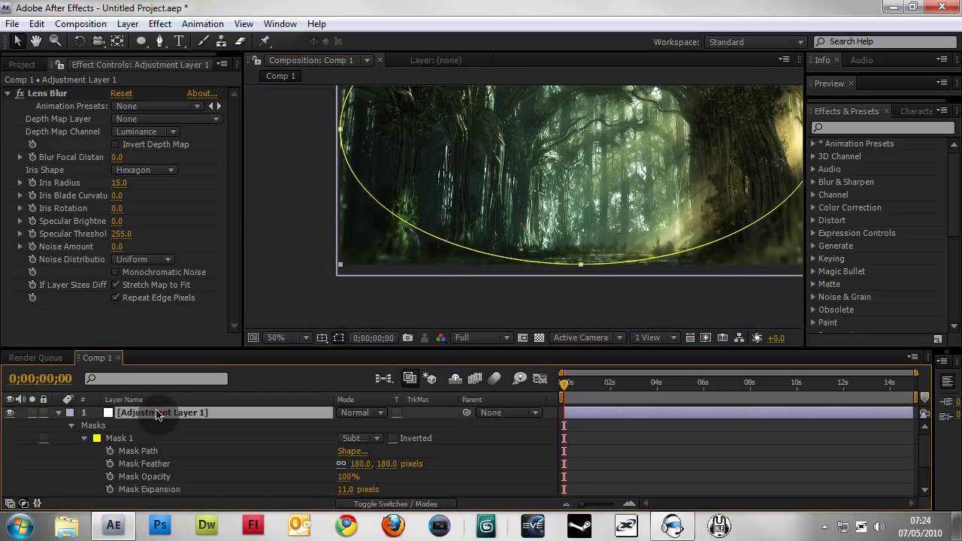
scroll(156, 416, down, 2)
scroll(155, 415, up, 2)
key(Delete)
Delete the forest image layer and close After Effects
click(159, 413)
key(Delete)
drag(346, 187, 343, 209)
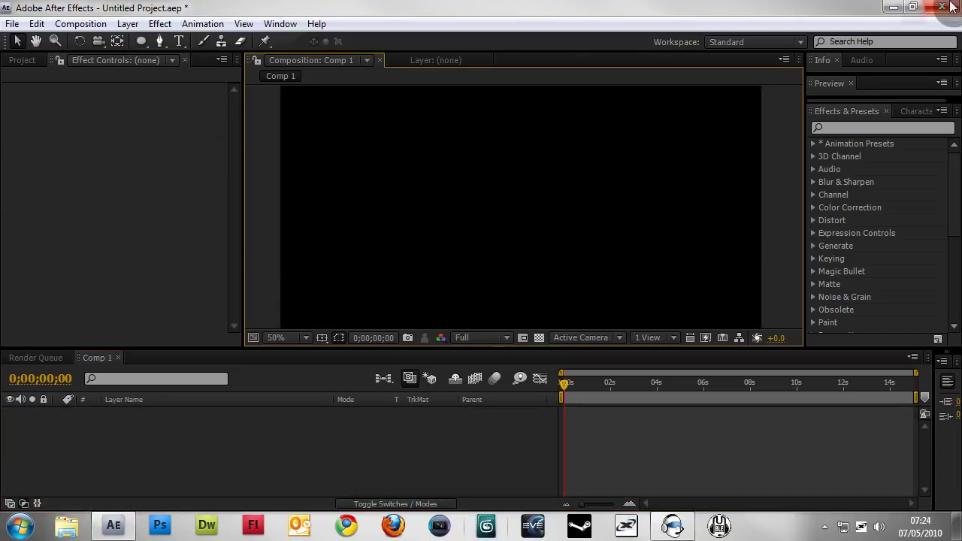
click(948, 7)
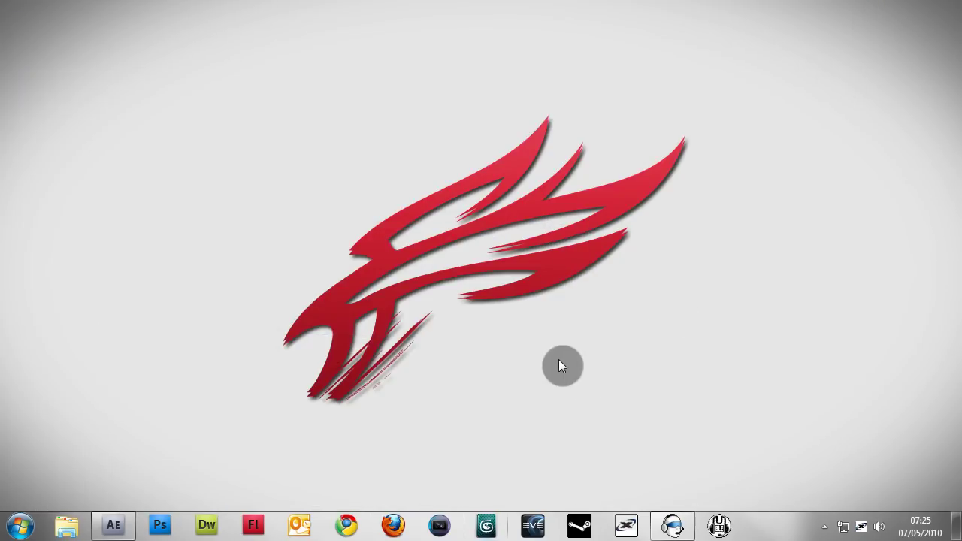